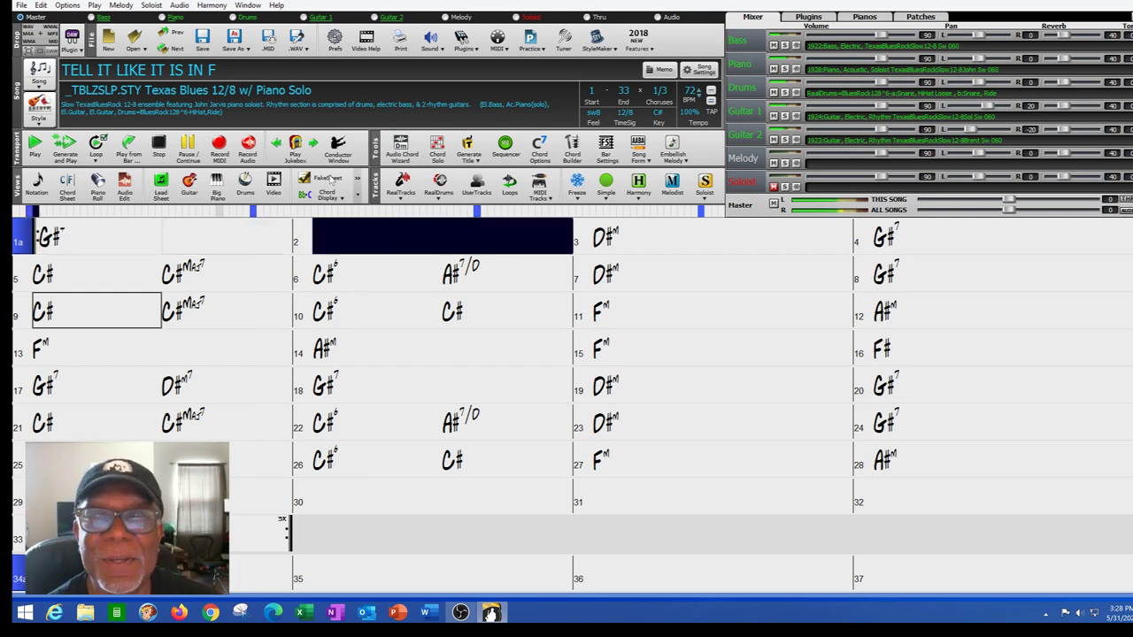
# Step: Mute the Piano track while the song plays and stop playback
pyautogui.click(773, 69)
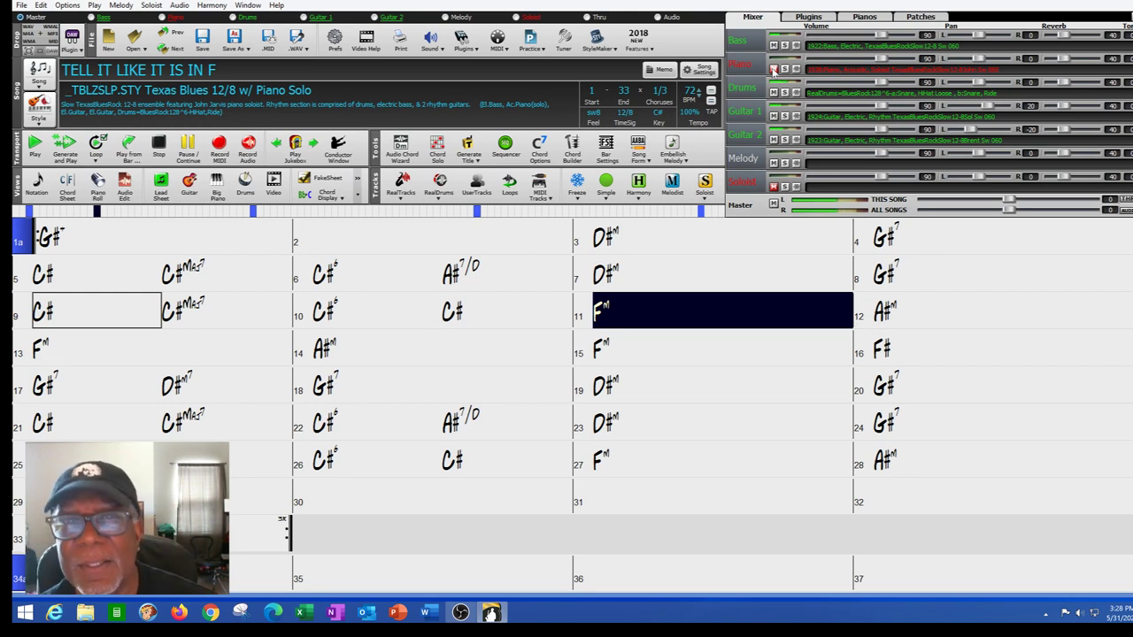
pyautogui.click(159, 147)
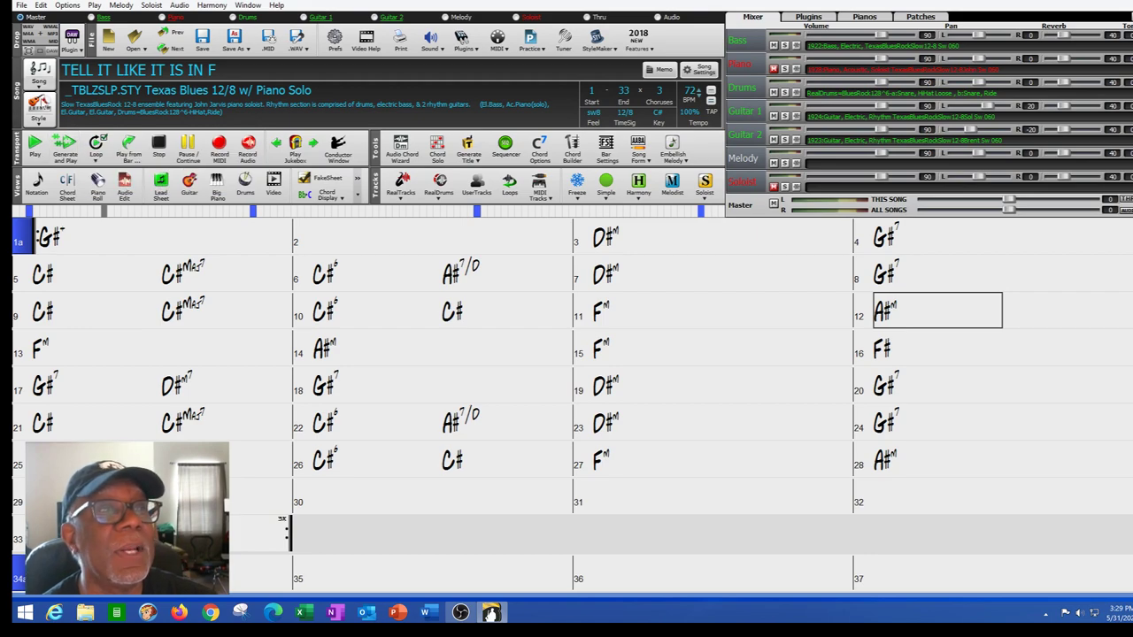
# Step: Apply the _RELIVE style, Relive 12-8 Organ n Piano Blues, to the song and audition it
pyautogui.click(38, 110)
pyautogui.click(72, 139)
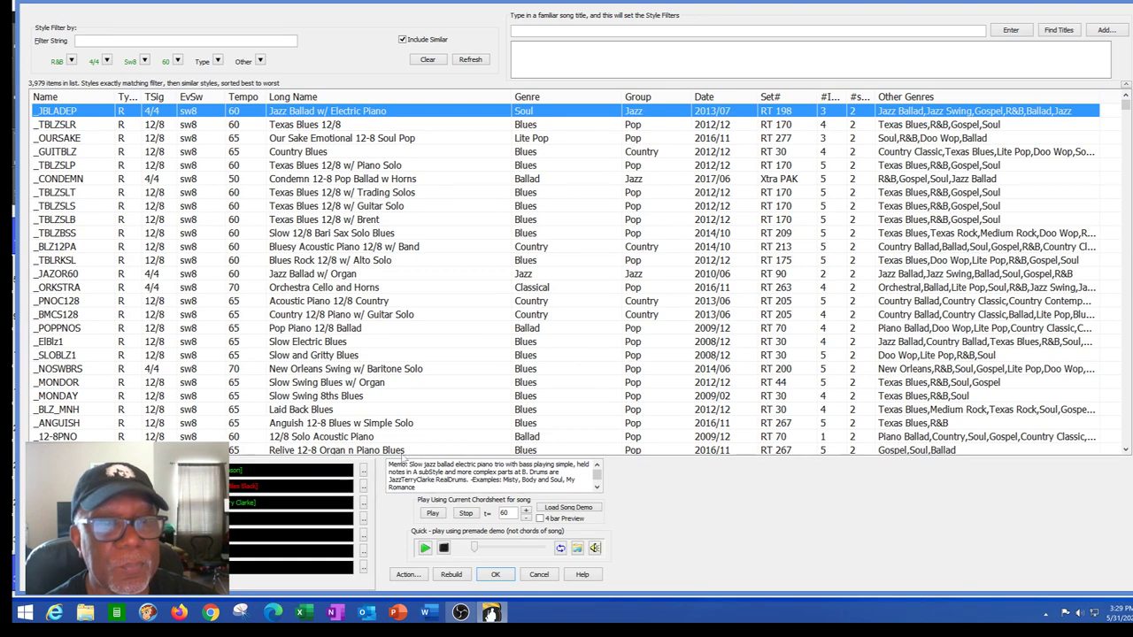
pyautogui.click(377, 451)
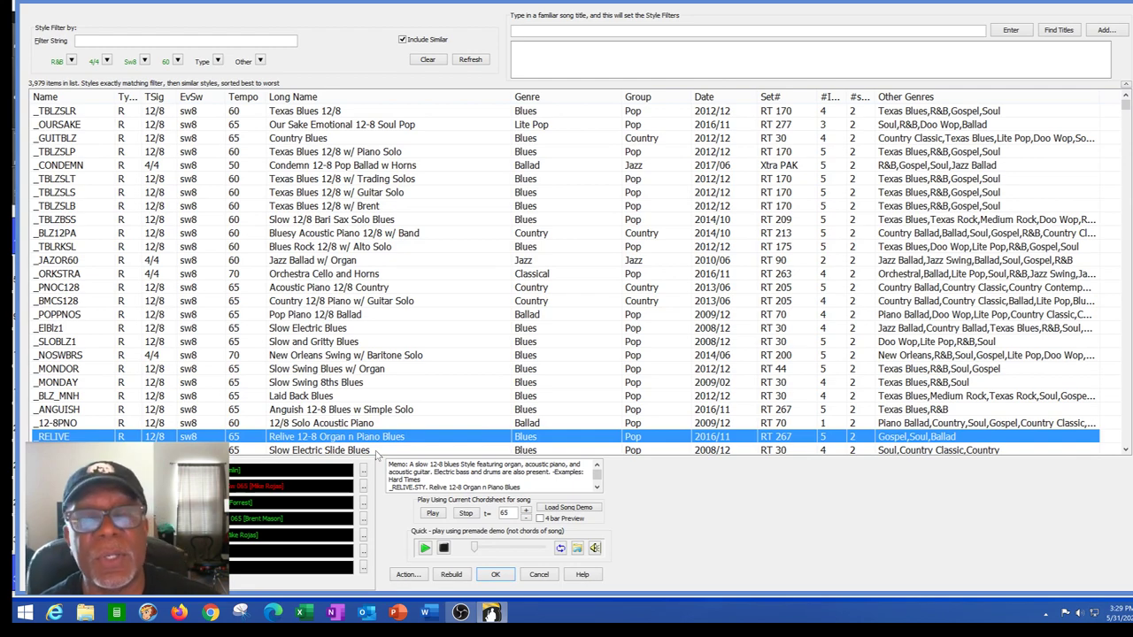
pyautogui.click(495, 575)
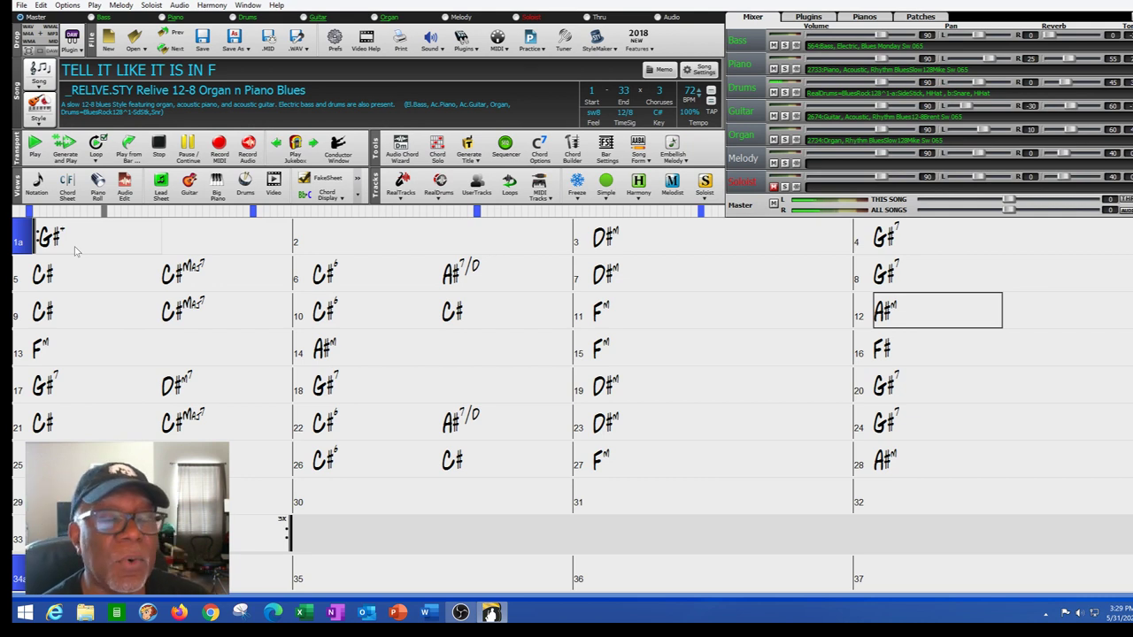
pyautogui.click(75, 250)
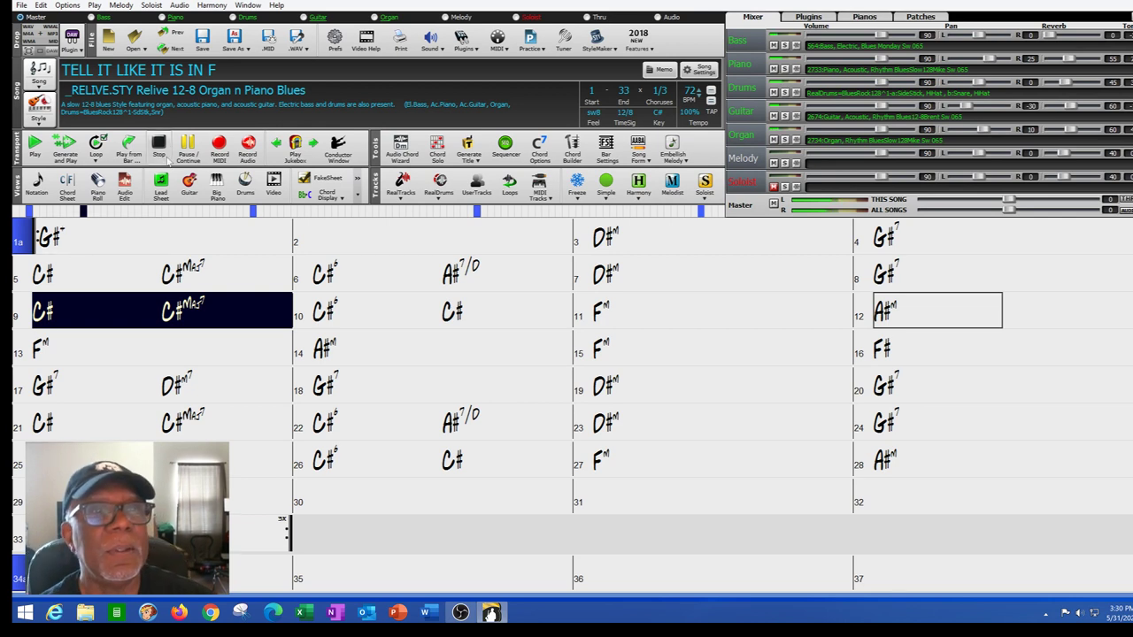
pyautogui.click(160, 145)
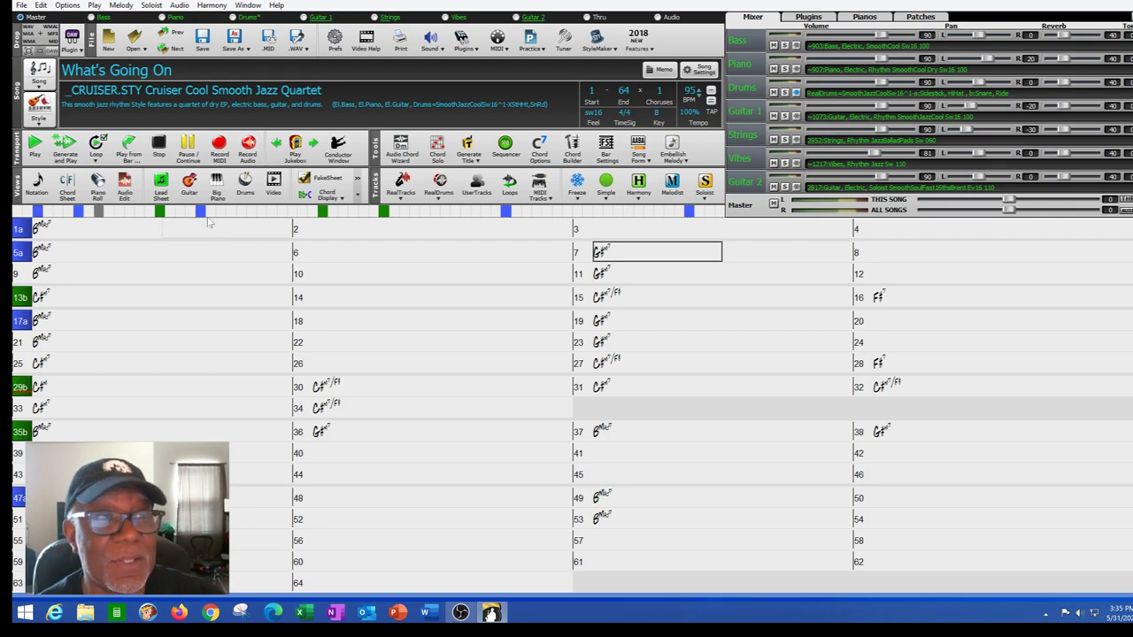
# Step: Open the style picker and filter the styles by the song title "what's going on", using the Marvin Gaye match
pyautogui.click(40, 121)
pyautogui.press('Escape')
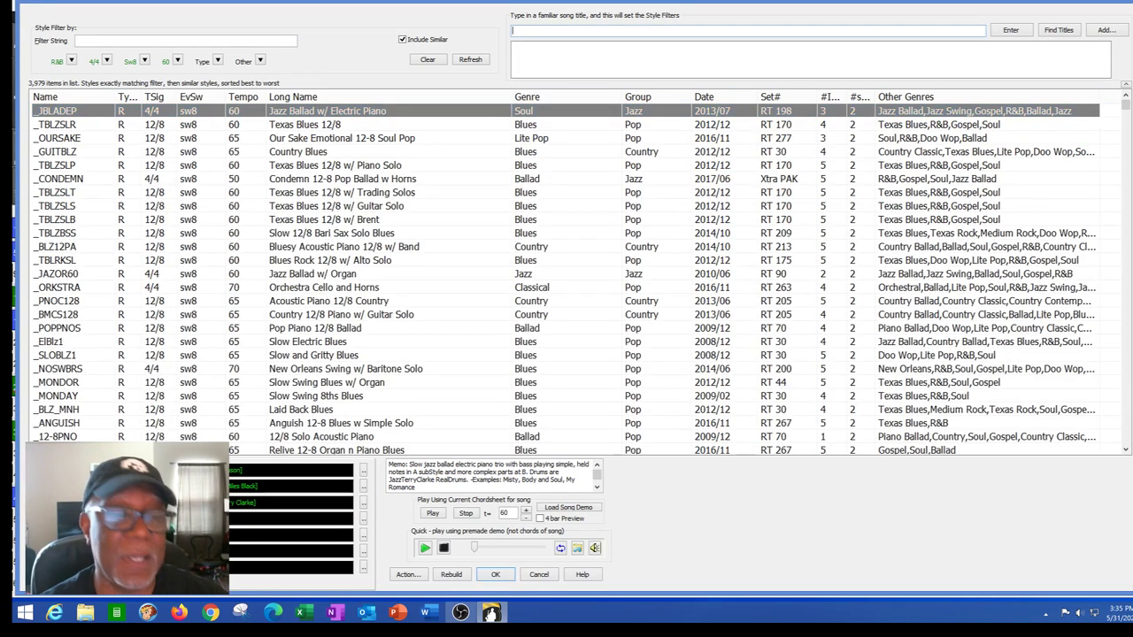
pyautogui.write('wha')
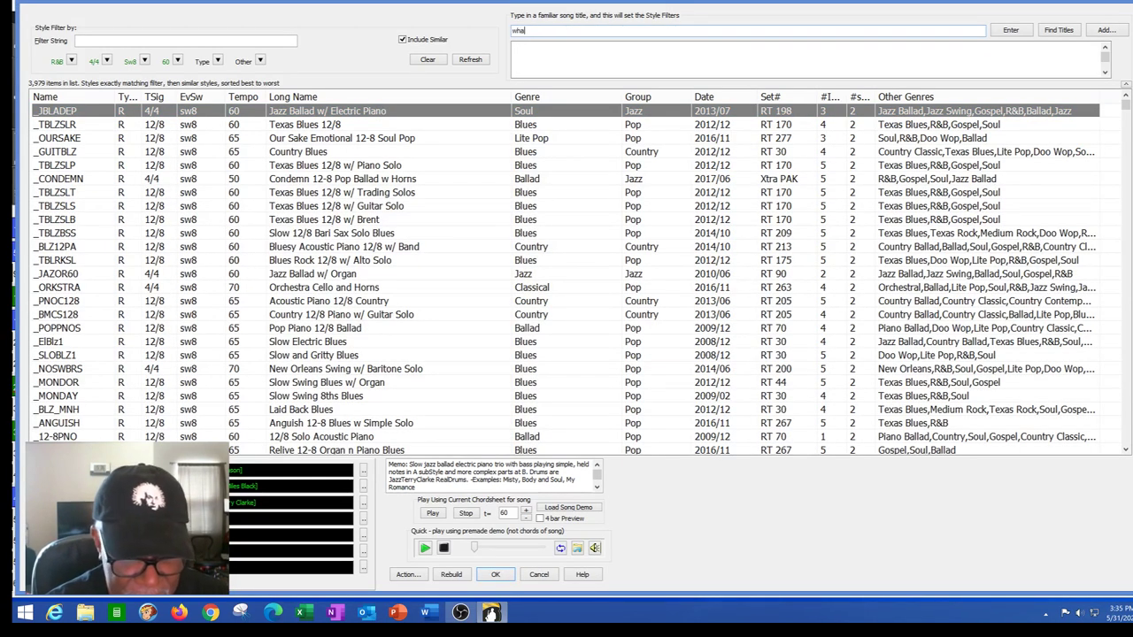
pyautogui.write("t's going on")
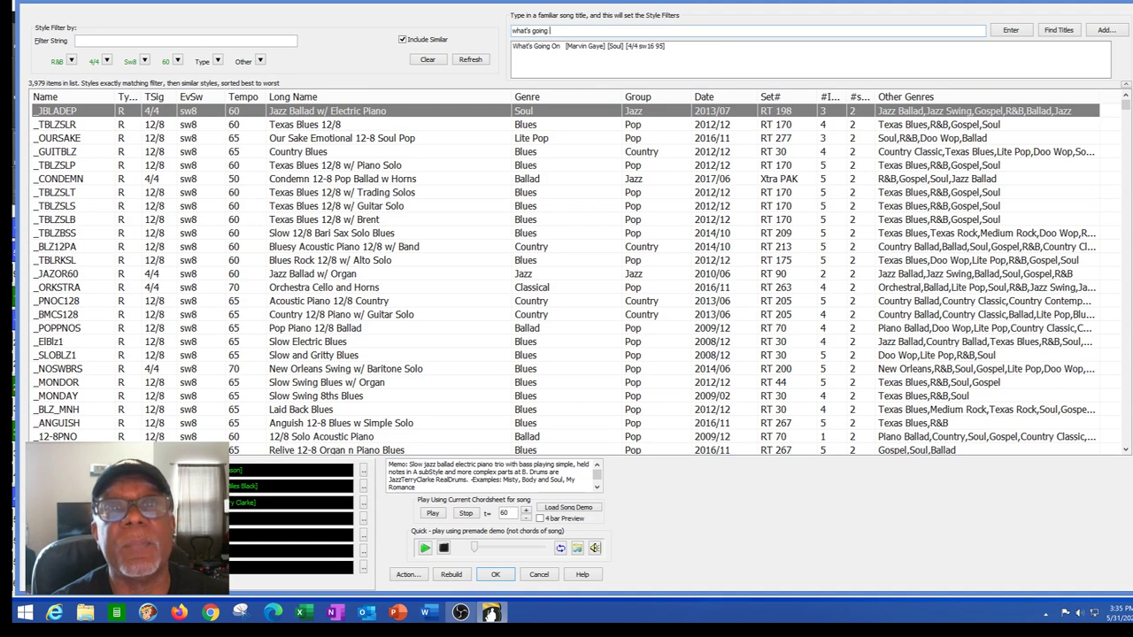
pyautogui.click(624, 46)
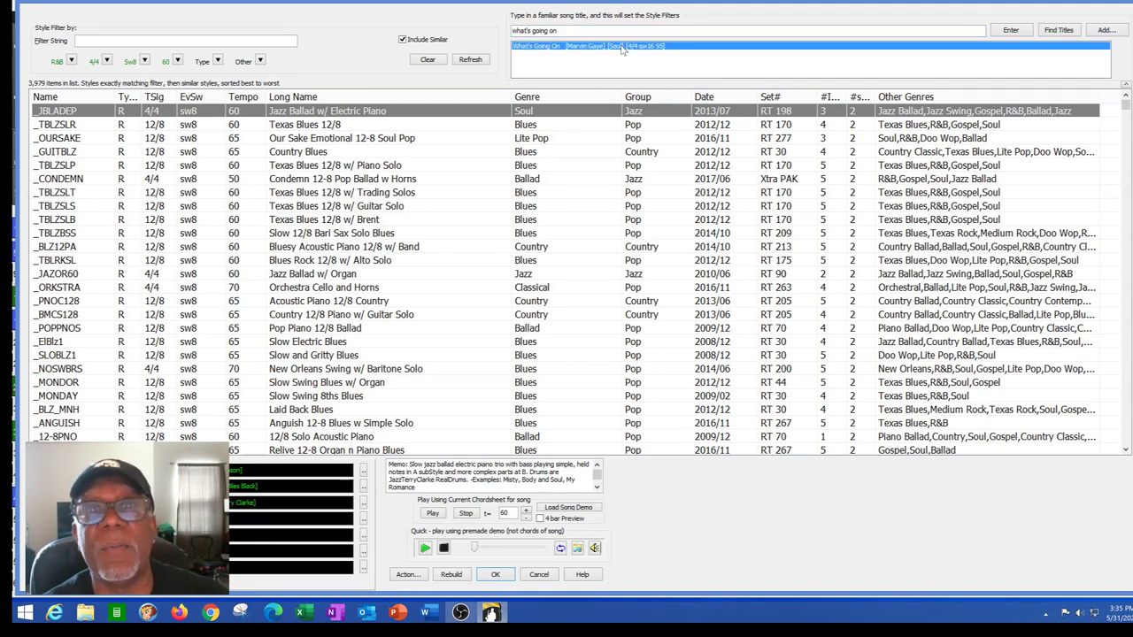
pyautogui.click(1012, 32)
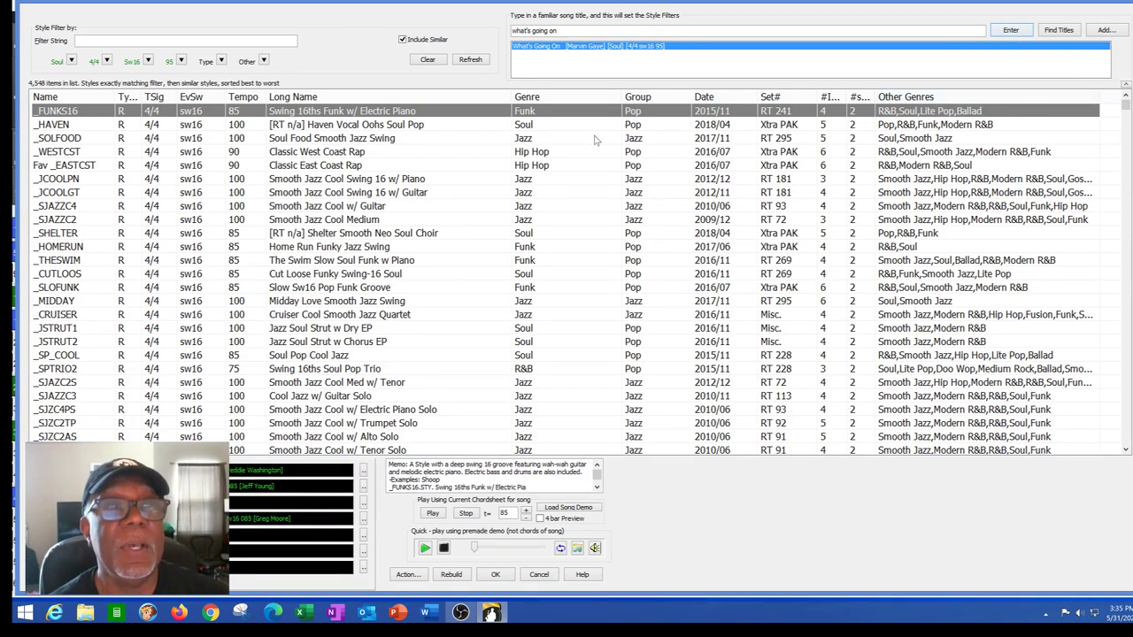
# Step: Apply the _FUNKS16 style, Swing 16ths Funk w/ Electric Piano, and generate and audition the song
pyautogui.click(359, 112)
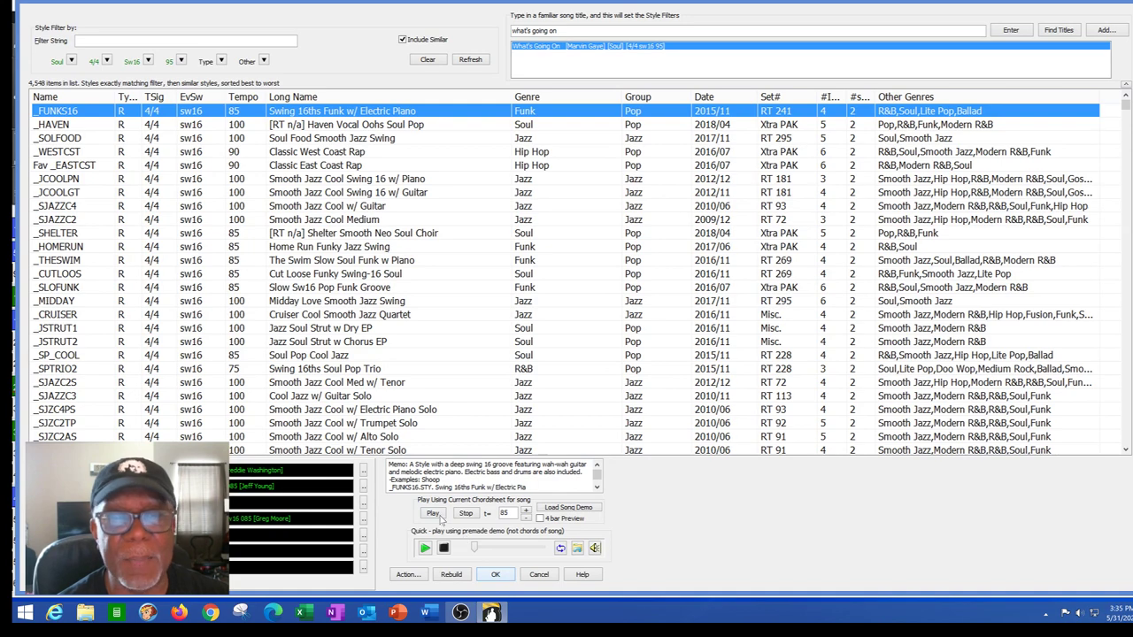
pyautogui.click(496, 573)
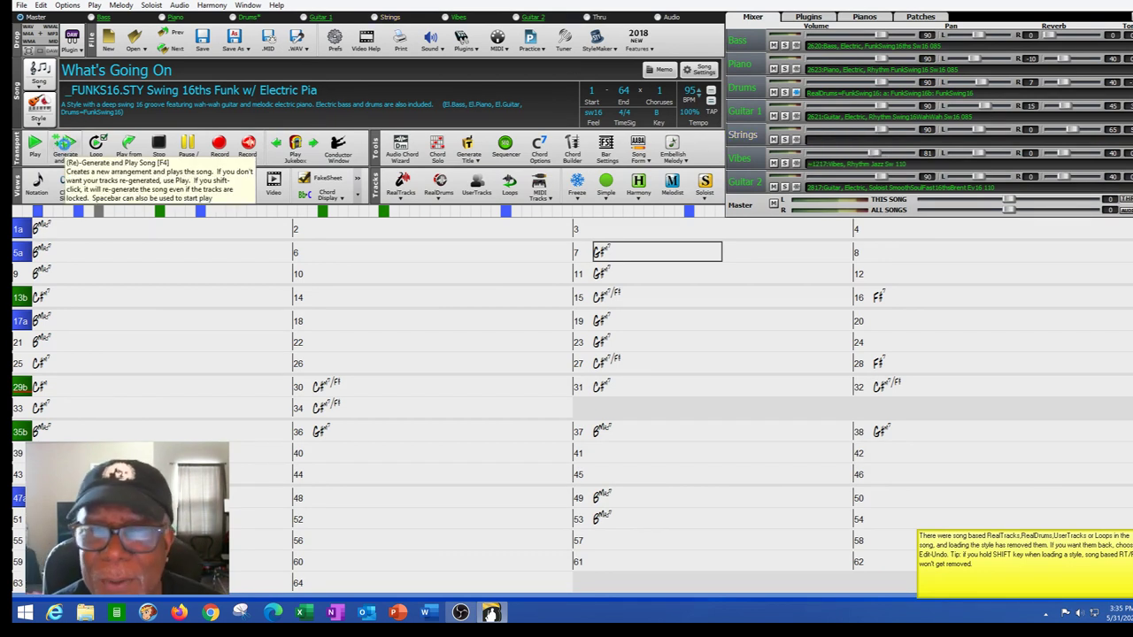
pyautogui.click(63, 147)
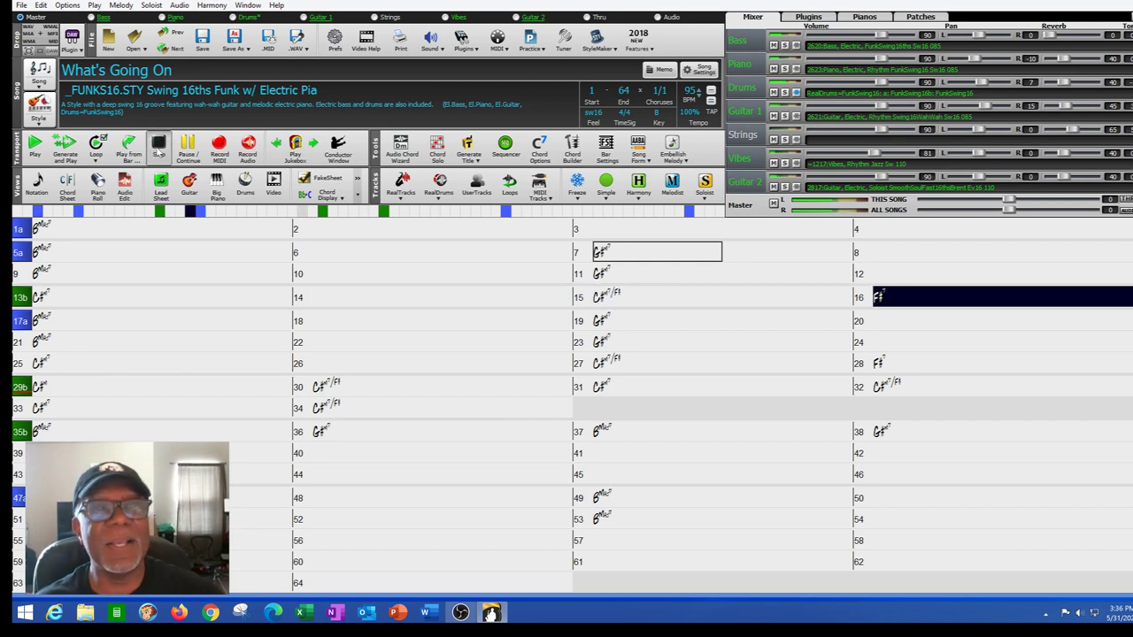
pyautogui.click(158, 144)
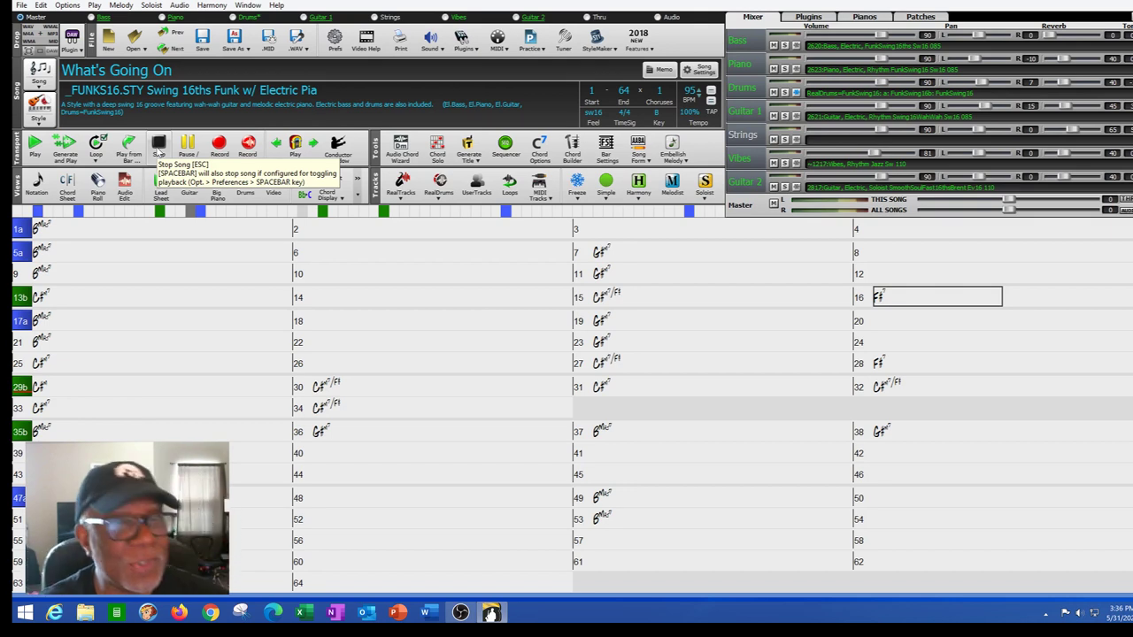
# Step: Change the song's style to _SOLFOOD, Soul Food Smooth Jazz Swing, and generate and audition it
pyautogui.click(39, 111)
pyautogui.click(66, 138)
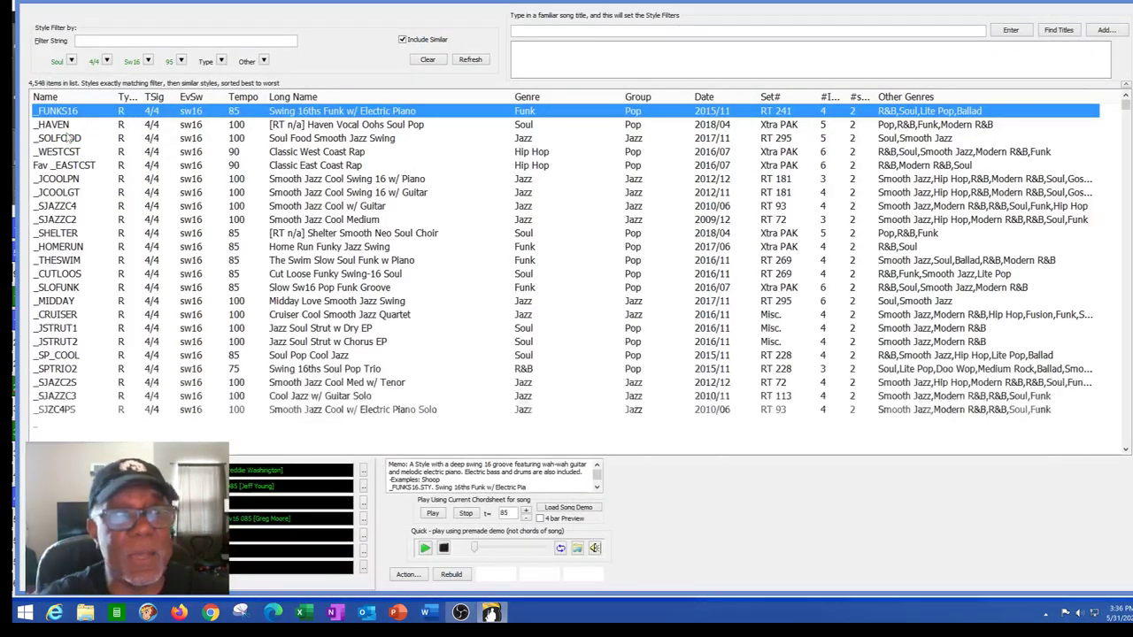
pyautogui.click(340, 139)
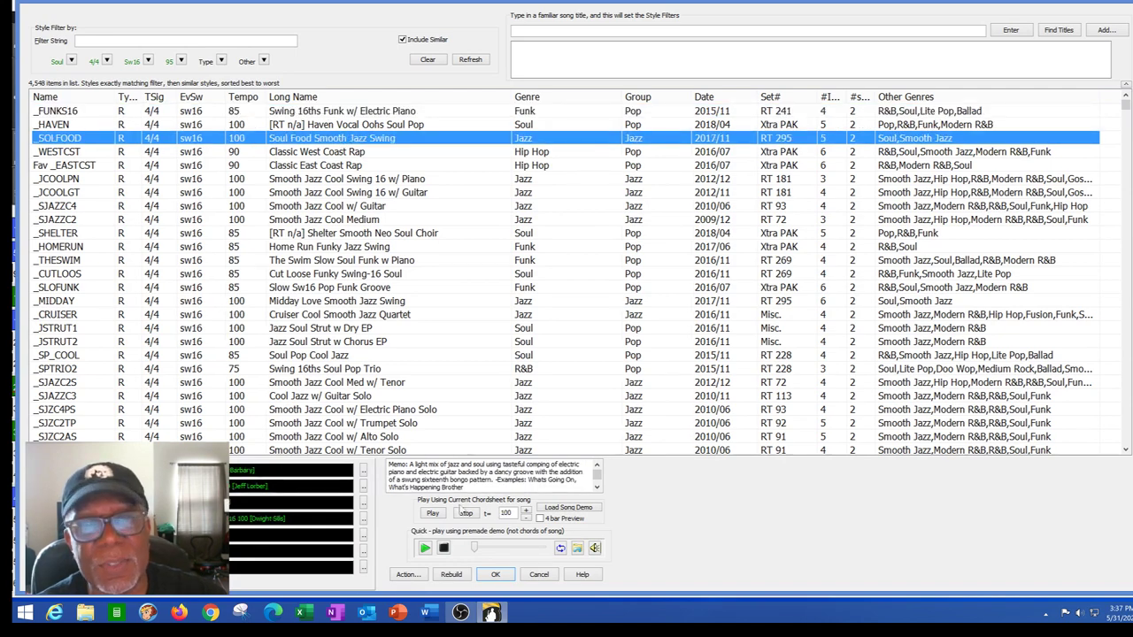
pyautogui.click(496, 574)
pyautogui.click(60, 148)
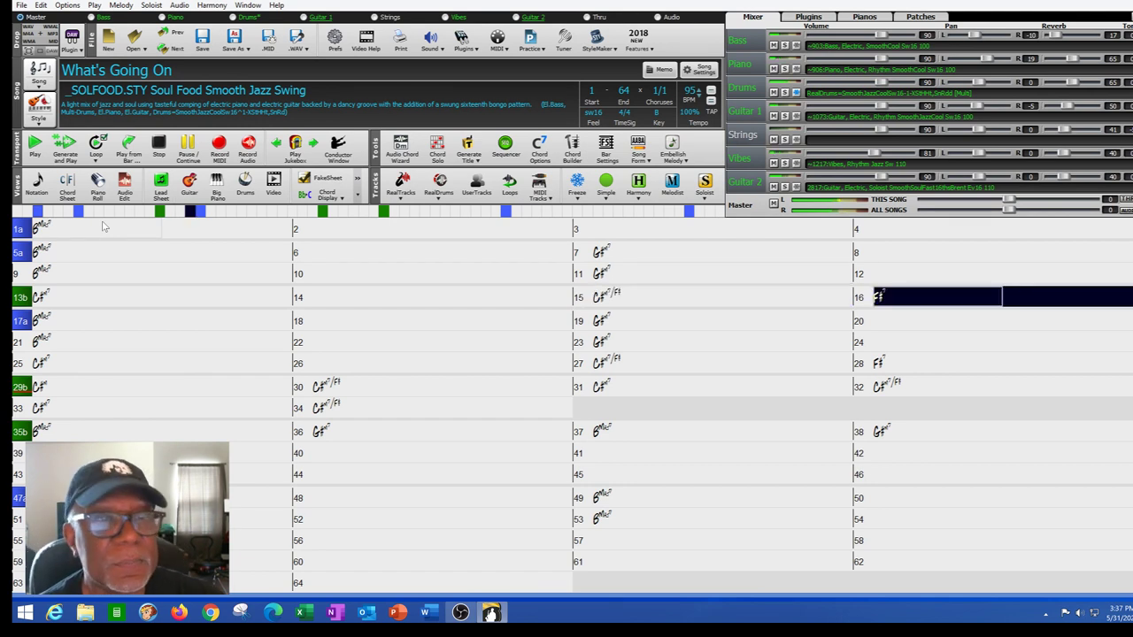
pyautogui.click(158, 146)
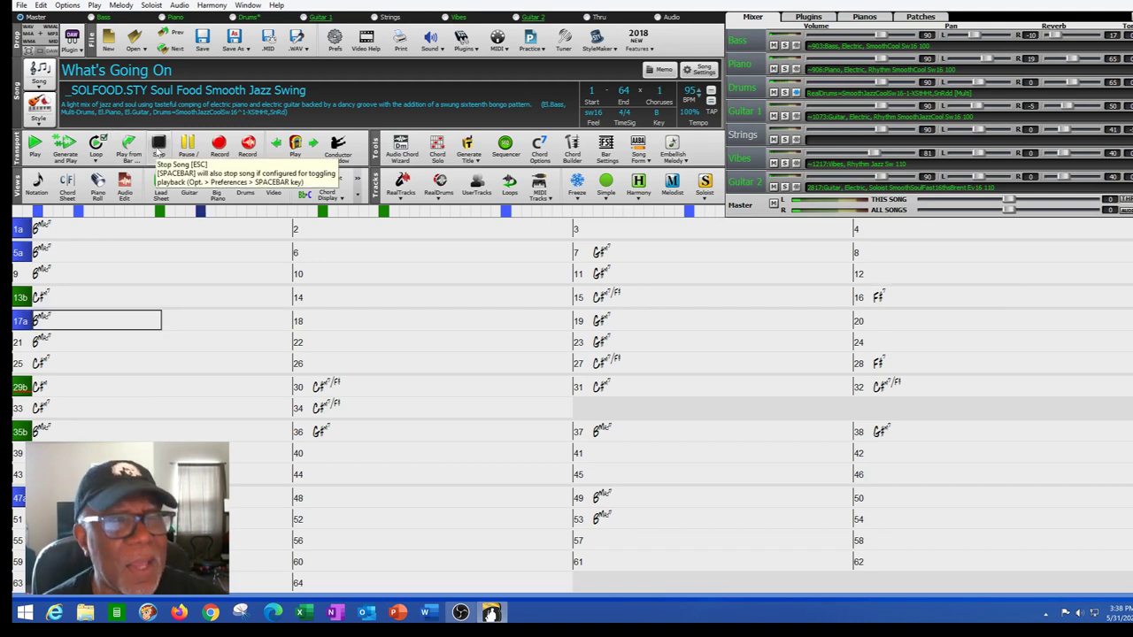
# Step: Audition the song with the _SP_COOL style, Soul Pop Cool Jazz, muting the Guitar 1 track during playback
pyautogui.click(39, 123)
pyautogui.click(67, 138)
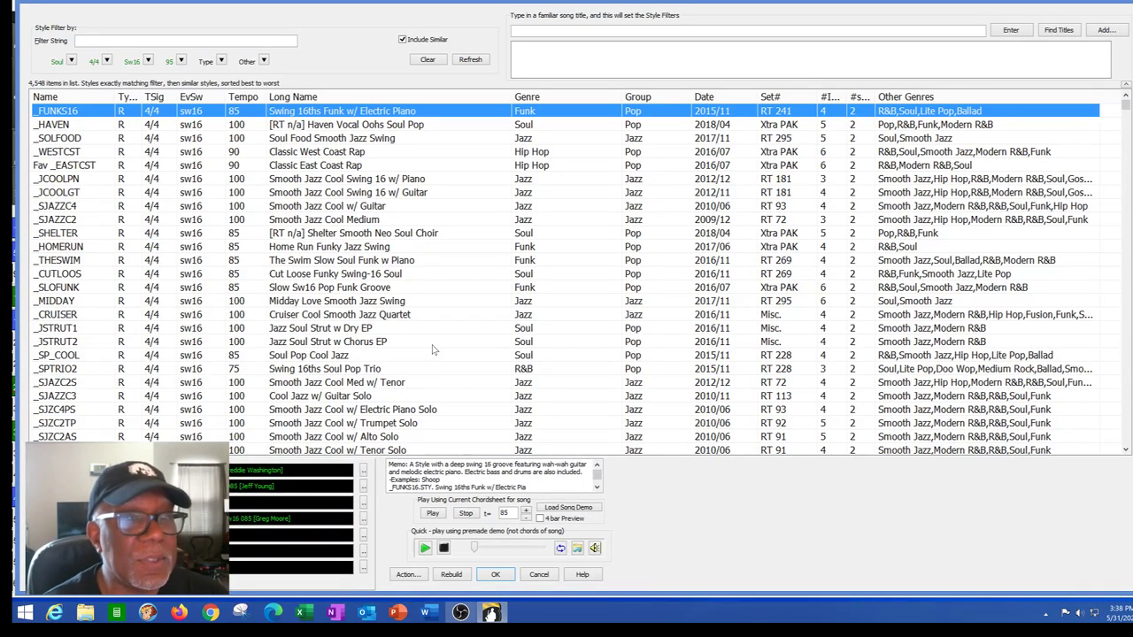
pyautogui.click(336, 357)
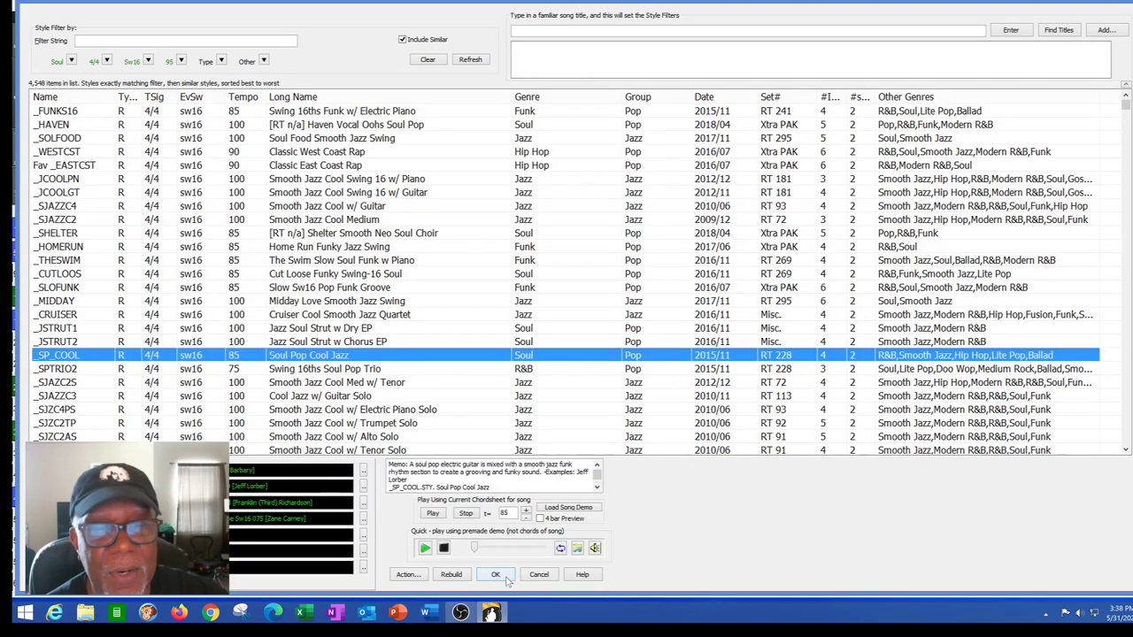
pyautogui.click(503, 578)
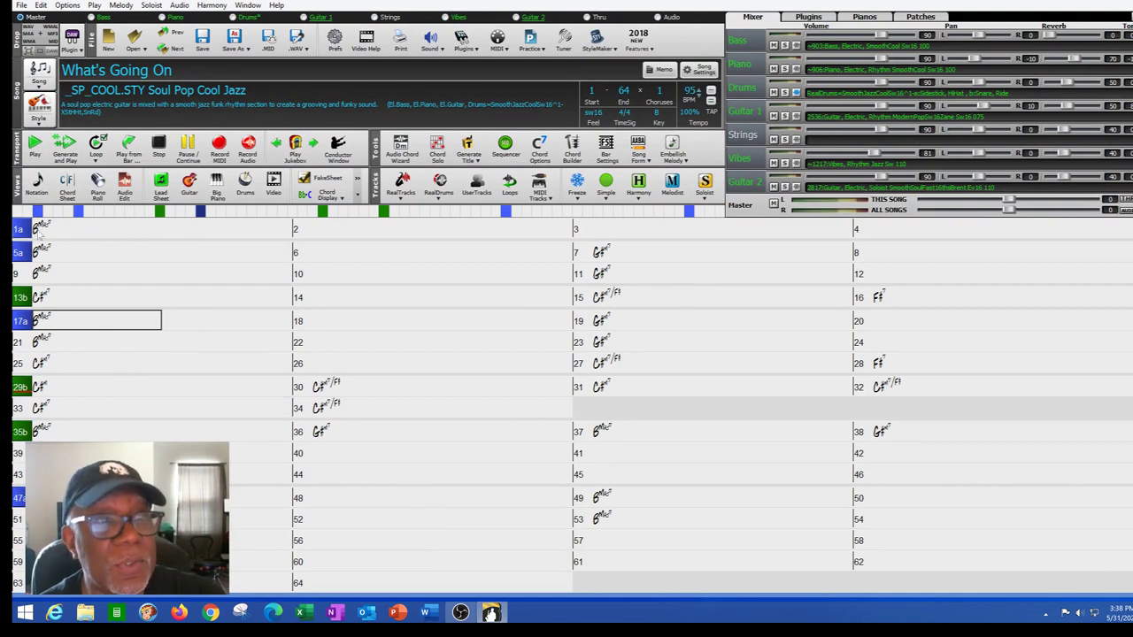
pyautogui.click(65, 156)
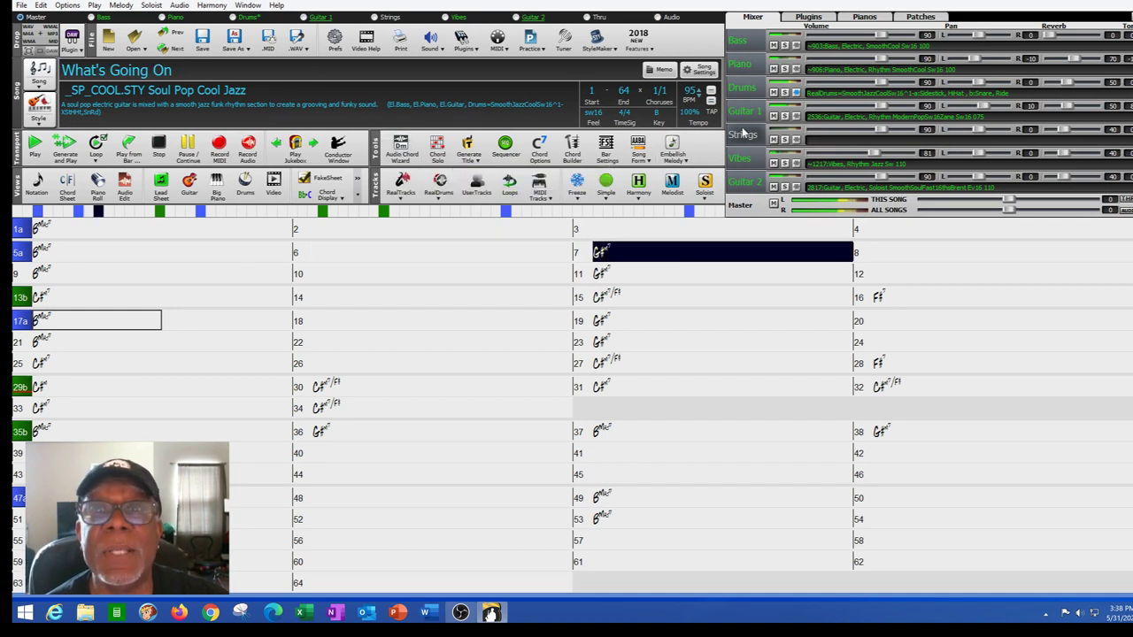
pyautogui.click(773, 117)
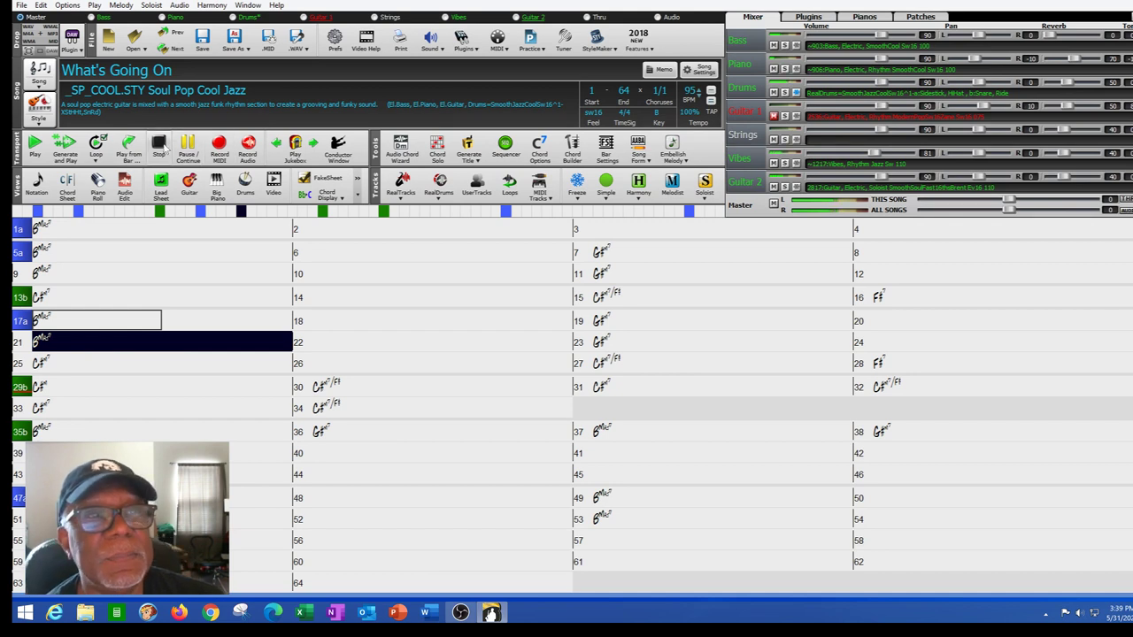
pyautogui.click(159, 144)
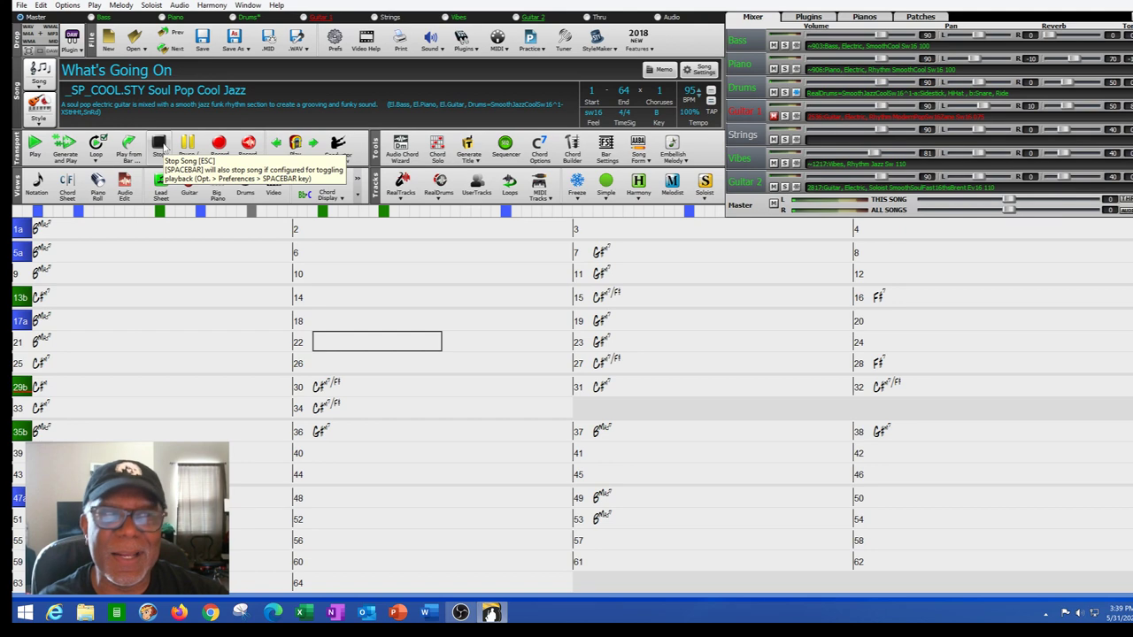
# Step: Apply the _SJAZZC4 style, Smooth Jazz Cool w/ Guitar, and play it with the current chord sheet
pyautogui.click(38, 124)
pyautogui.click(61, 140)
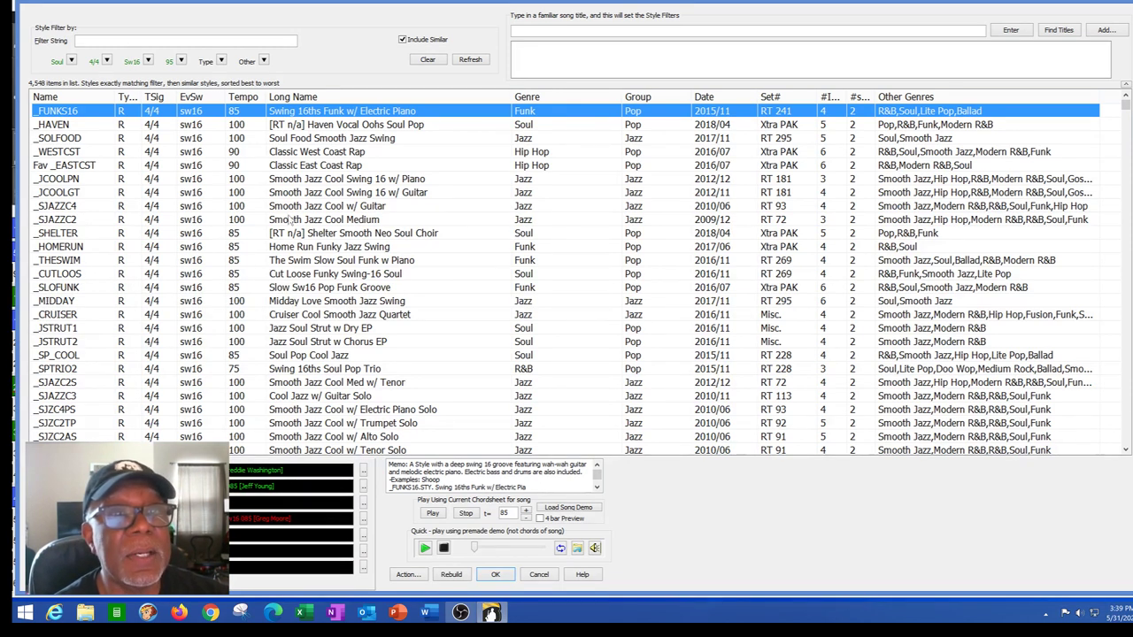
pyautogui.click(311, 207)
pyautogui.click(432, 515)
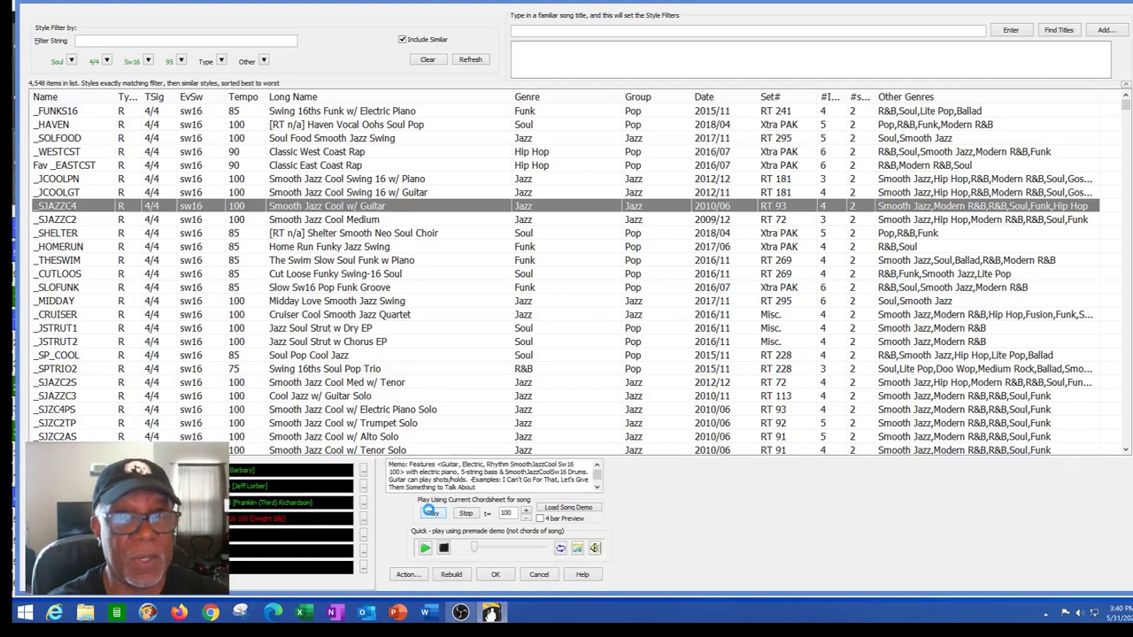
pyautogui.click(496, 575)
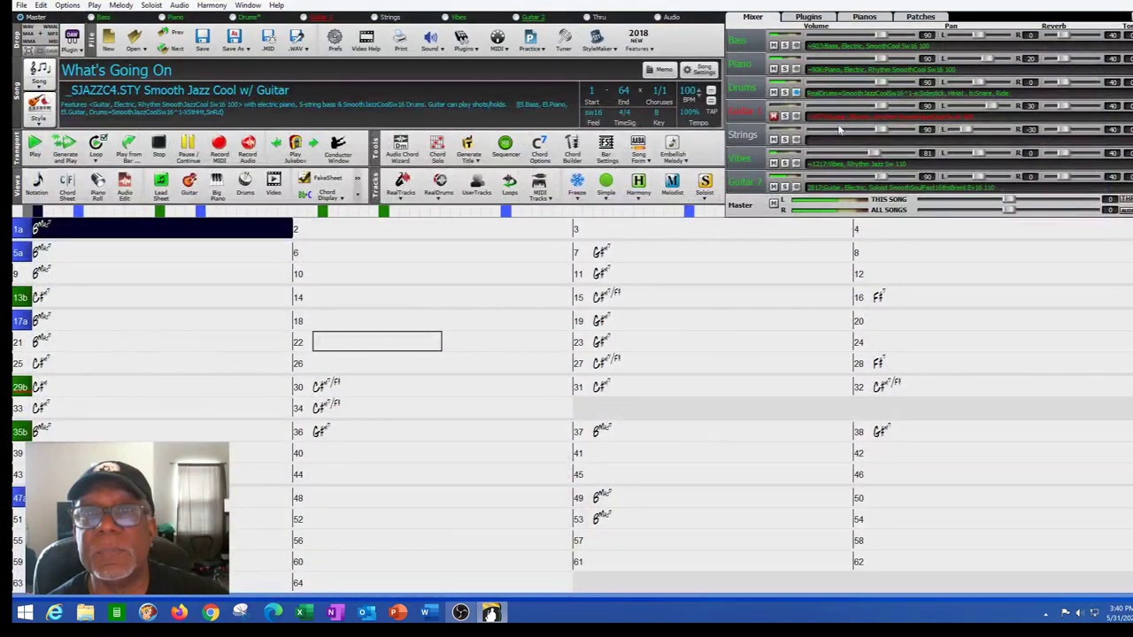
# Step: Unmute the Guitar 1 track, mute the Guitar 2 track, and stop playback
pyautogui.click(773, 116)
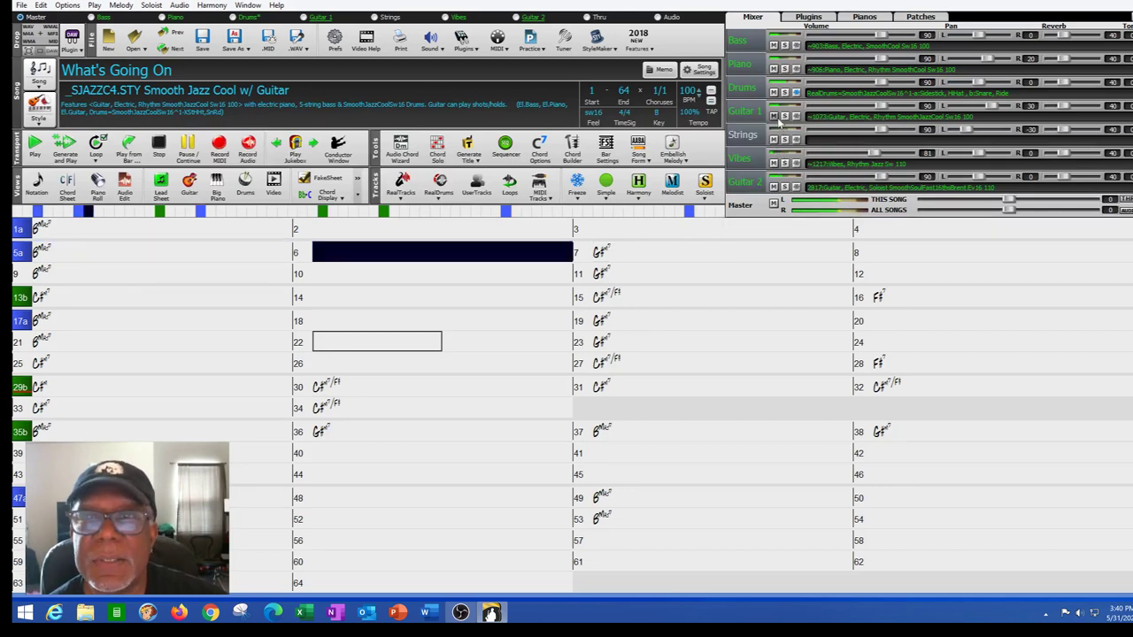
pyautogui.click(774, 187)
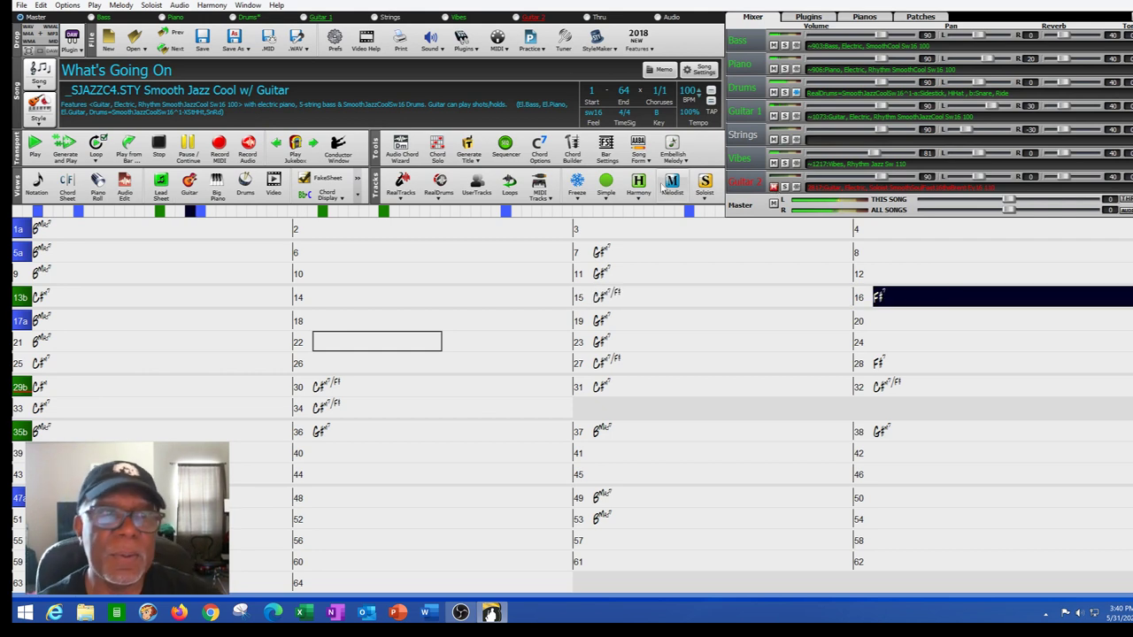
pyautogui.click(160, 144)
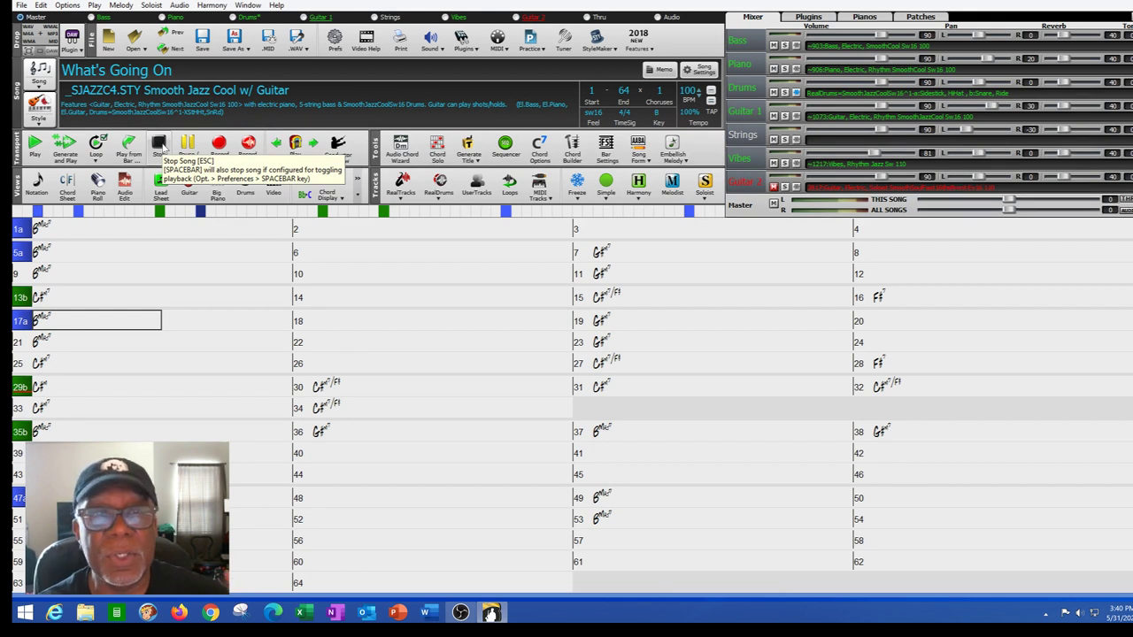
pyautogui.click(39, 119)
pyautogui.click(53, 134)
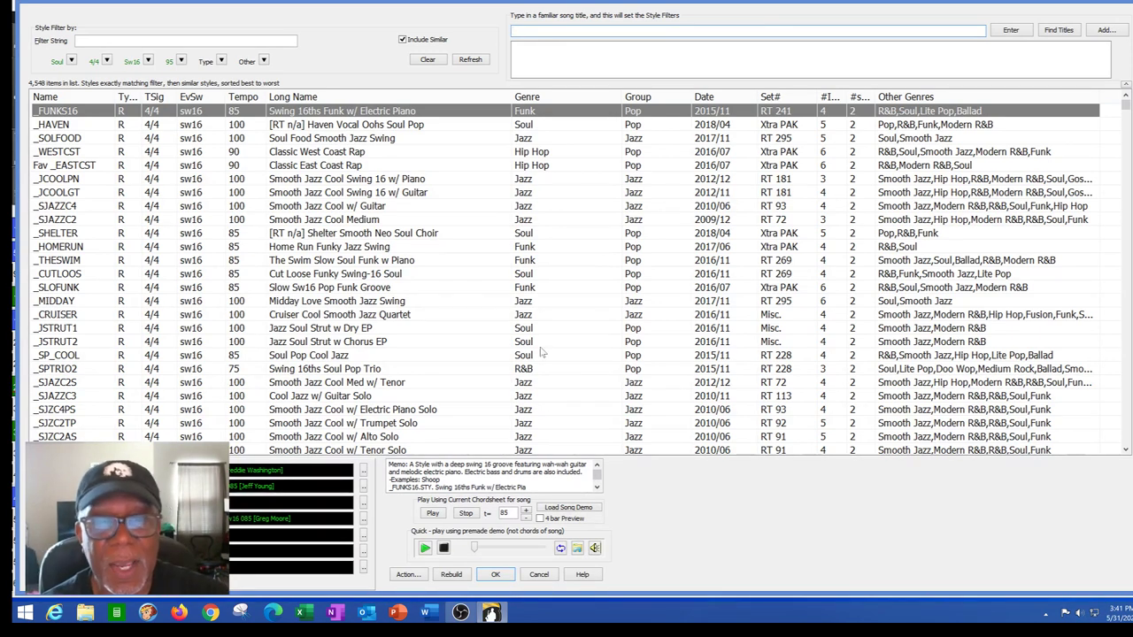
pyautogui.click(539, 574)
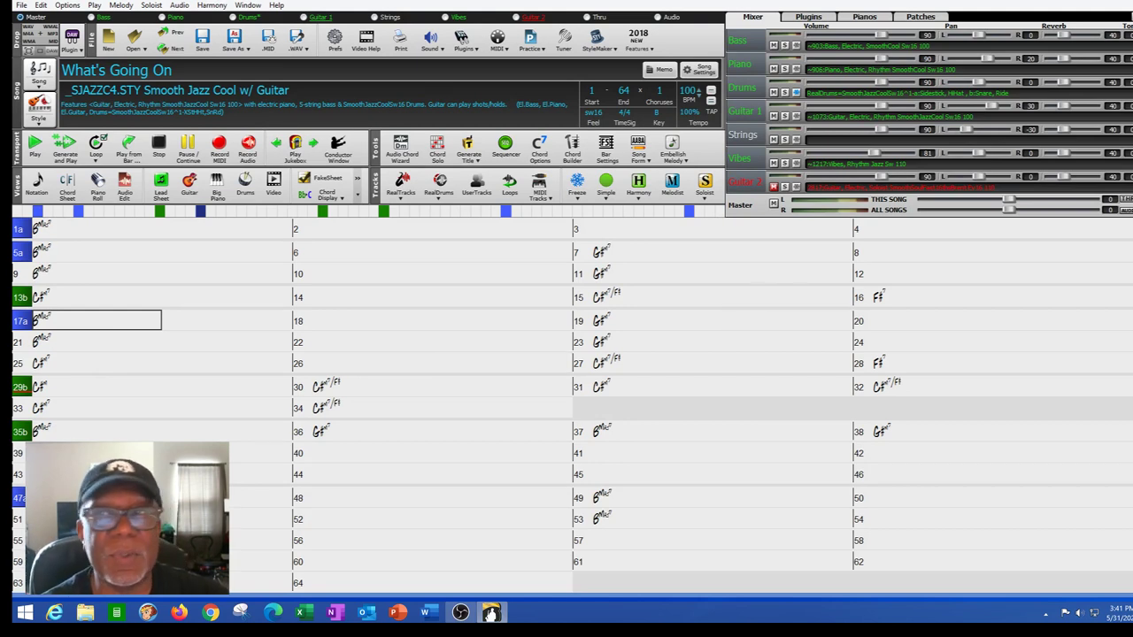
# Step: Open What's Goin On in B w_Sax.SGU from My Songs without saving the current song, and close its song memo
pyautogui.click(21, 5)
pyautogui.click(43, 32)
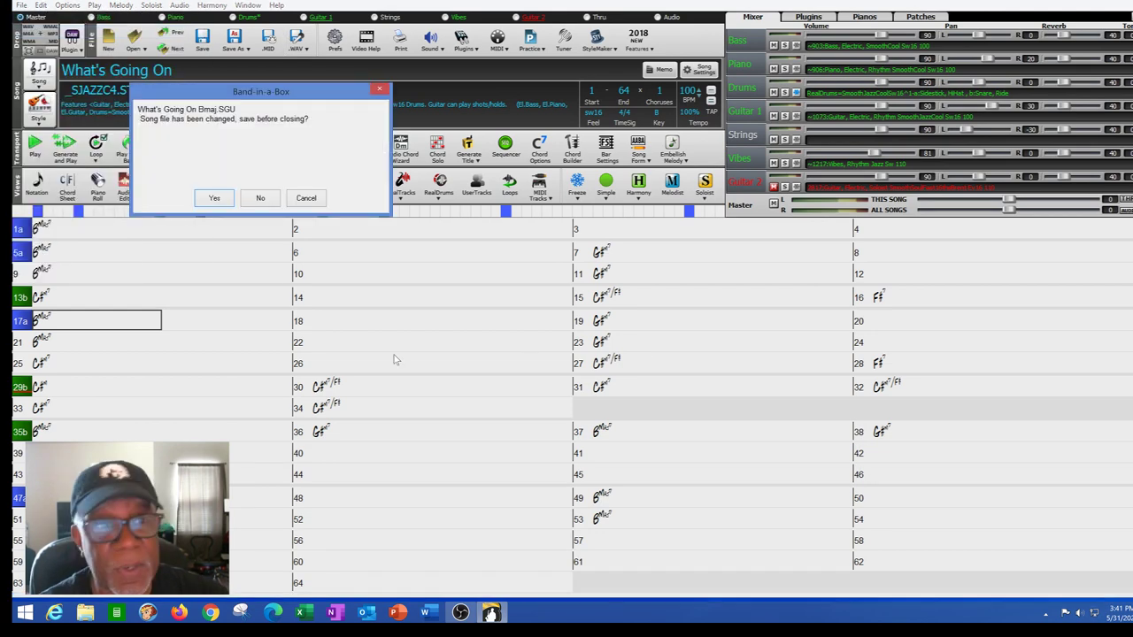
pyautogui.click(261, 198)
pyautogui.scroll(-15, 927, 390)
pyautogui.scroll(-10, 928, 389)
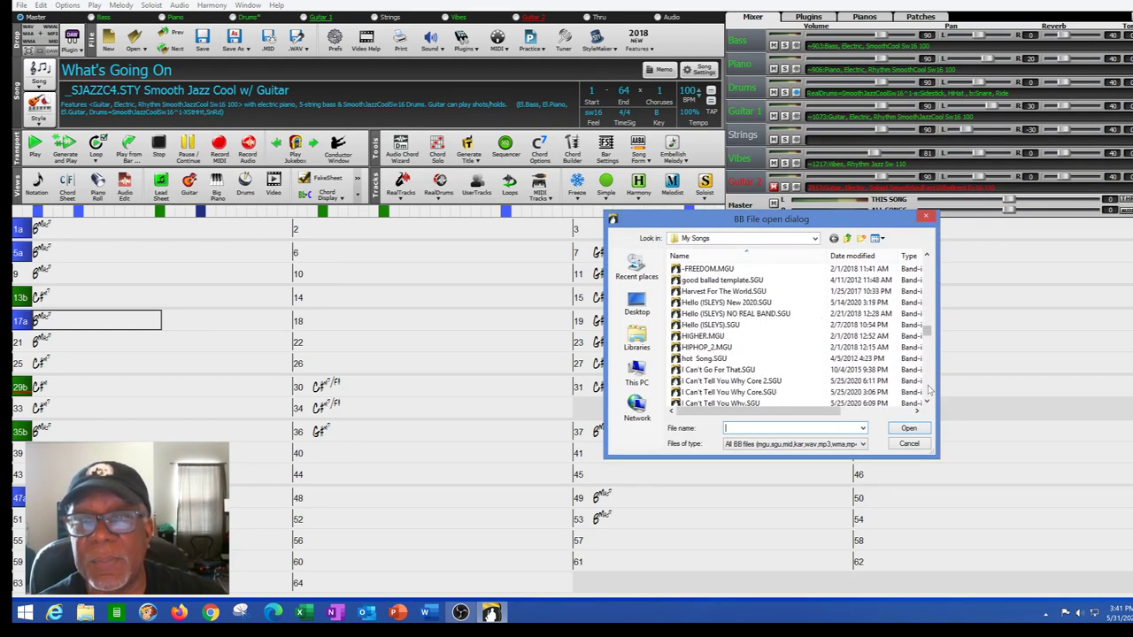
pyautogui.moveTo(934, 379)
pyautogui.mouseDown()
pyautogui.moveTo(933, 403)
pyautogui.moveTo(931, 390)
pyautogui.mouseUp()
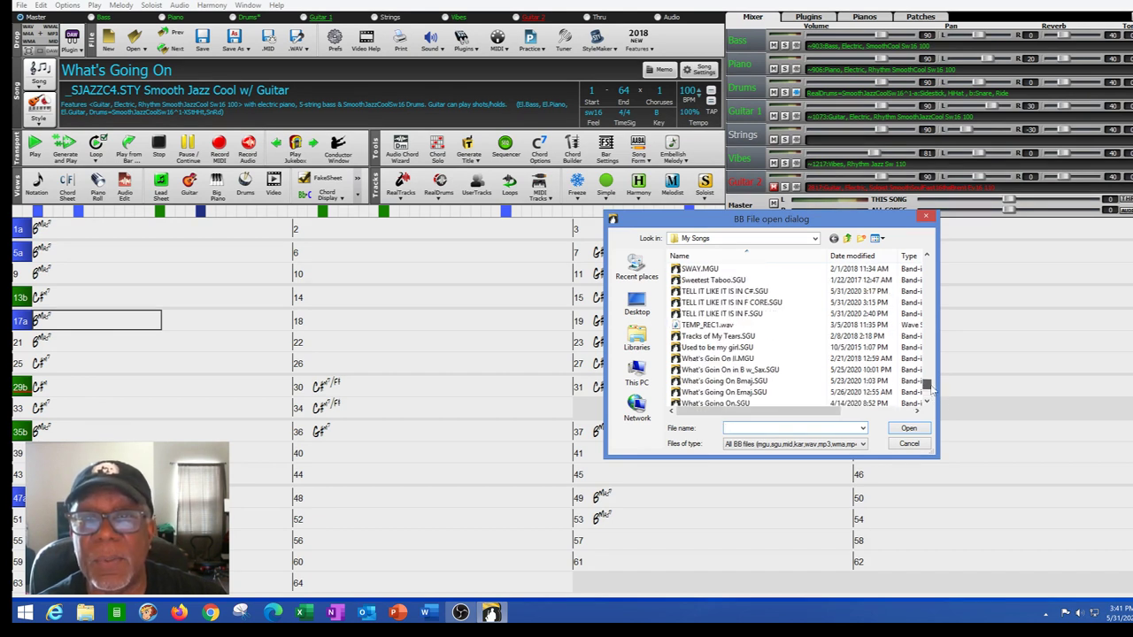
pyautogui.doubleClick(772, 369)
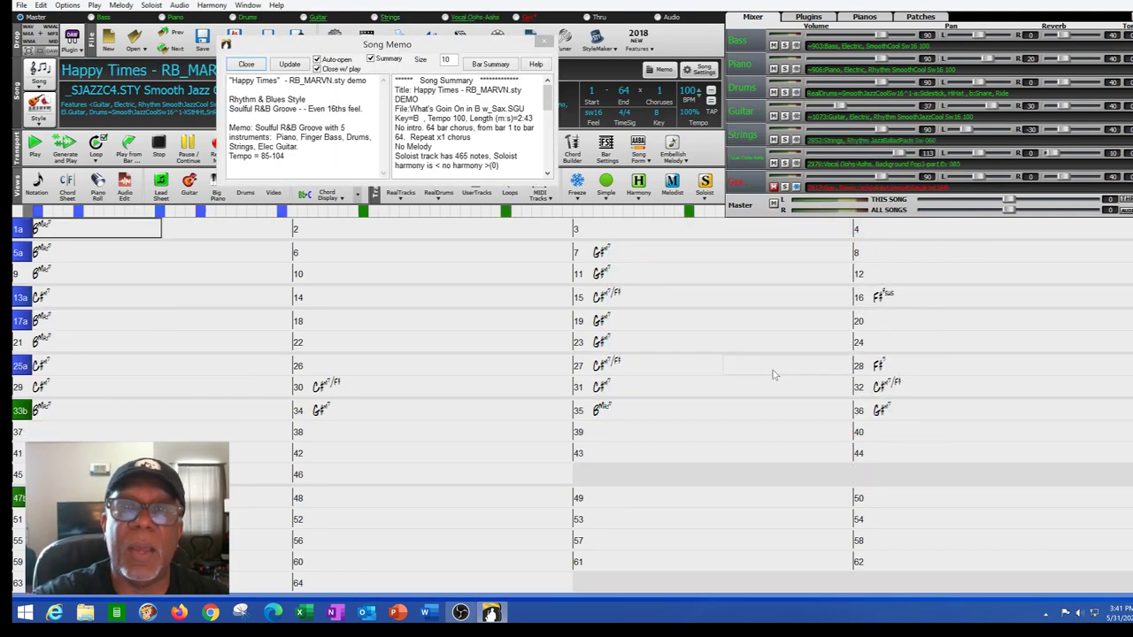
pyautogui.click(543, 43)
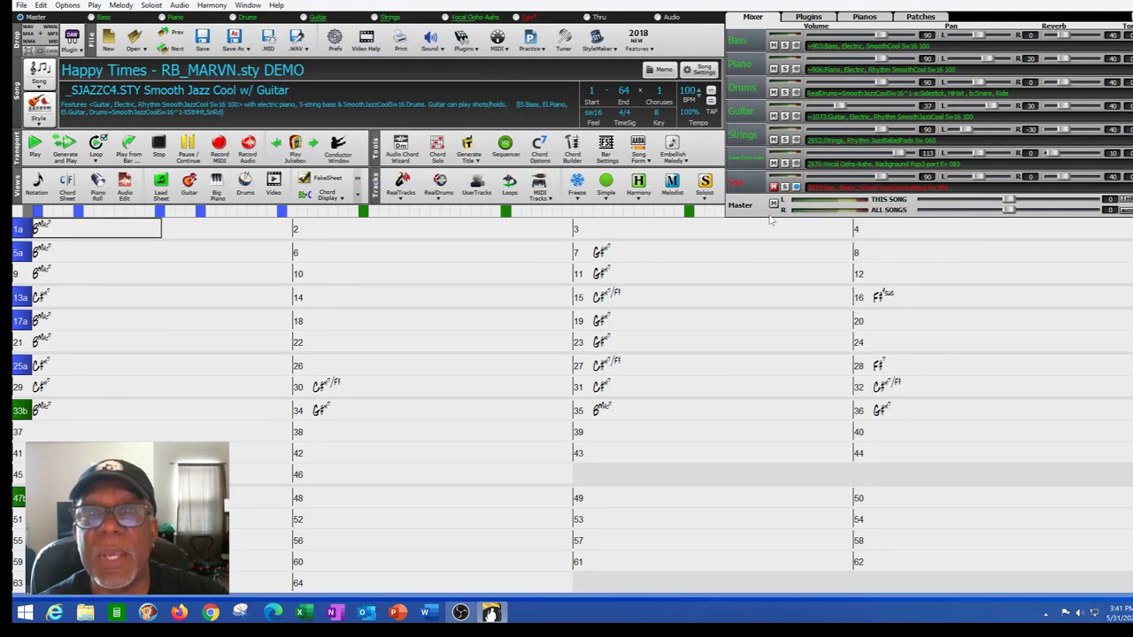
# Step: Audition the song with the Sax track unmuted, mute the Vocal Oohs-Ahhs and Sax tracks, and stop playback
pyautogui.click(774, 188)
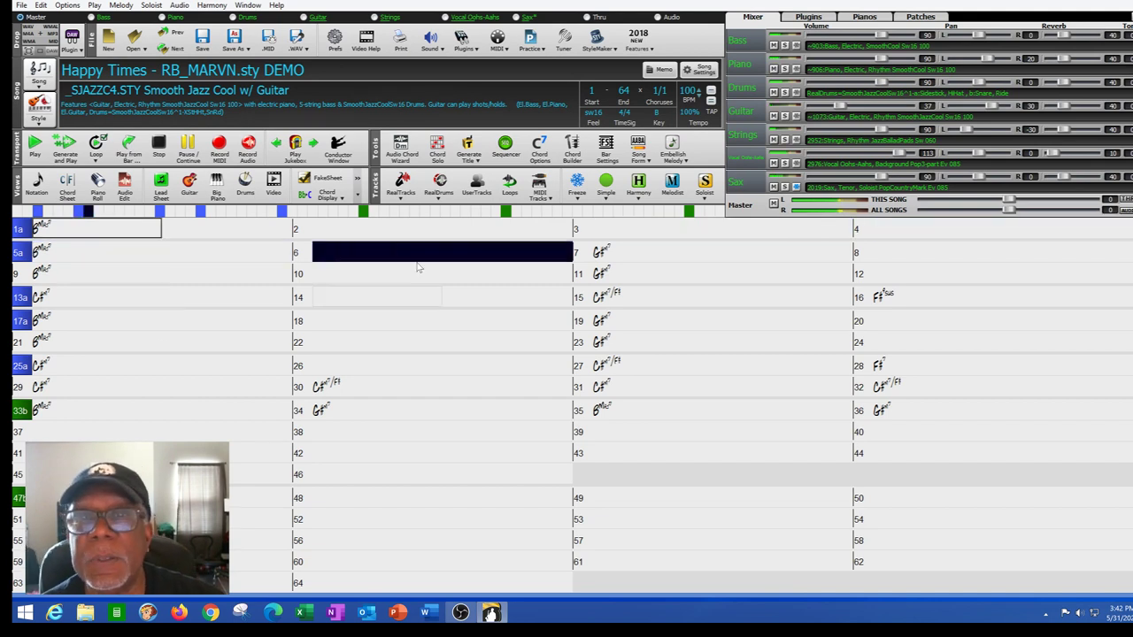
pyautogui.click(774, 163)
pyautogui.click(774, 187)
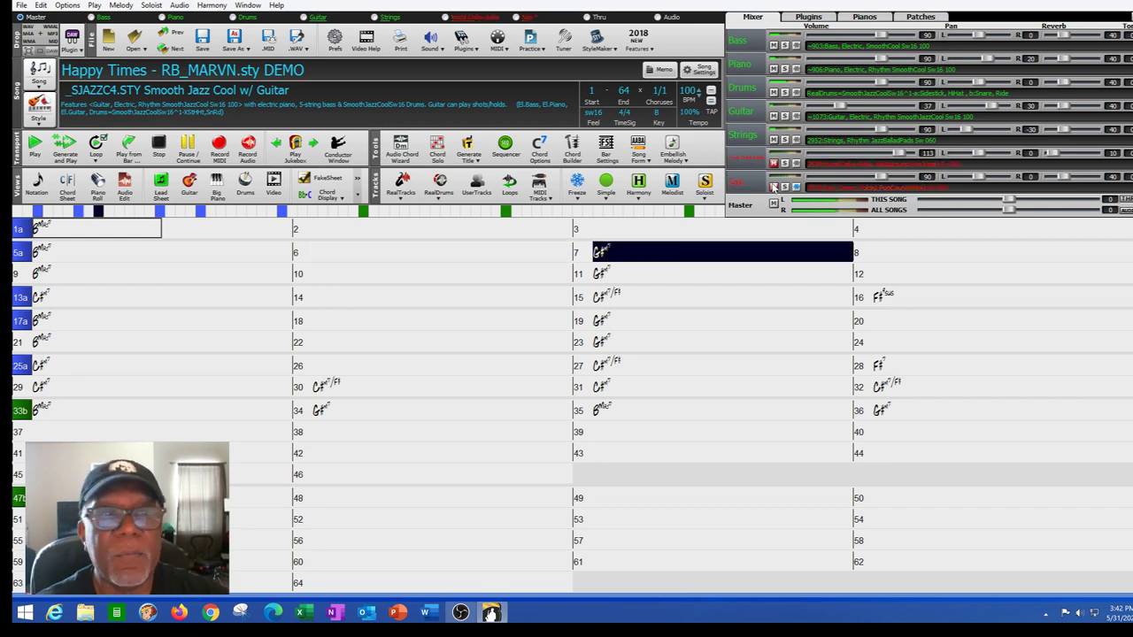
pyautogui.click(157, 151)
# Step: Set volume changes at bar 5 to Mute for the Vocal Oohs-Ahhs and Sax tracks in all choruses
pyautogui.click(61, 254)
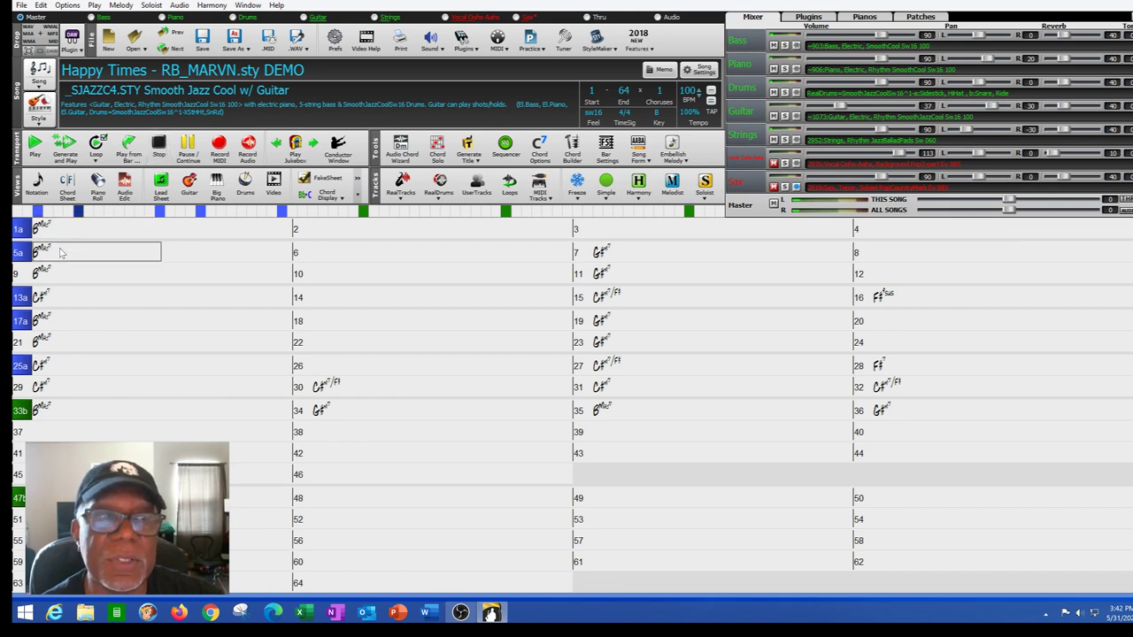
pyautogui.rightClick(61, 253)
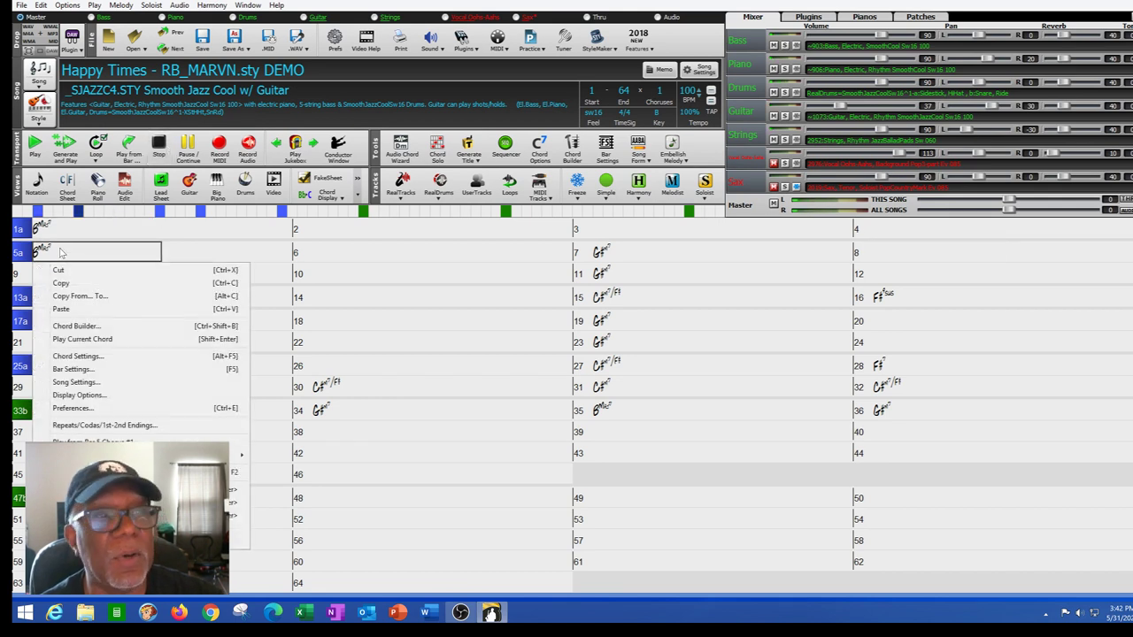
pyautogui.click(72, 369)
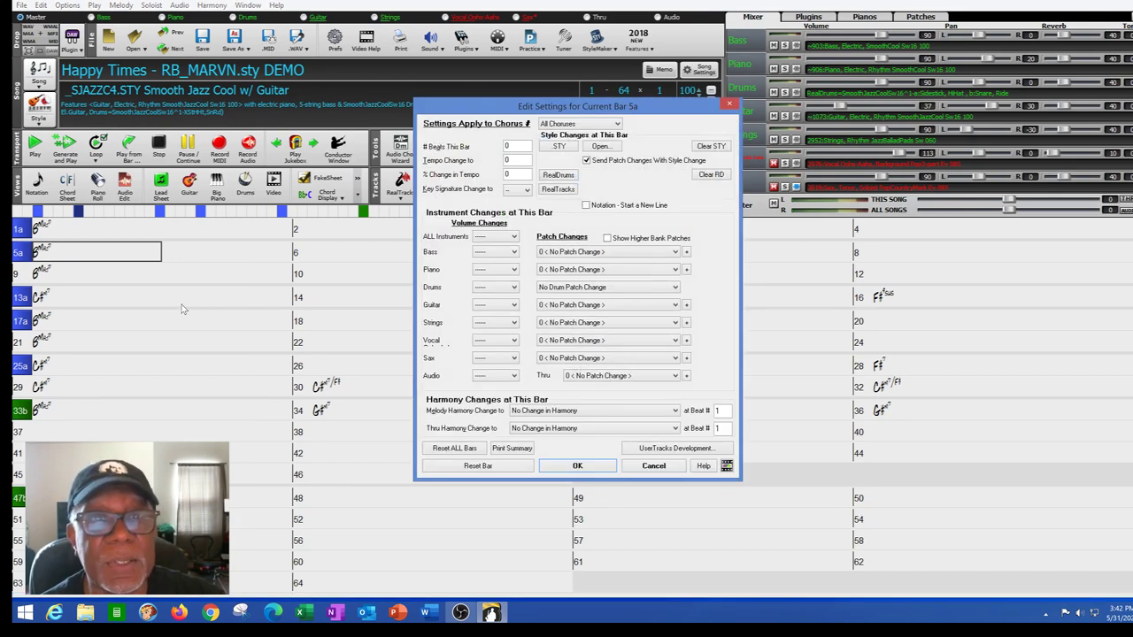
pyautogui.click(515, 340)
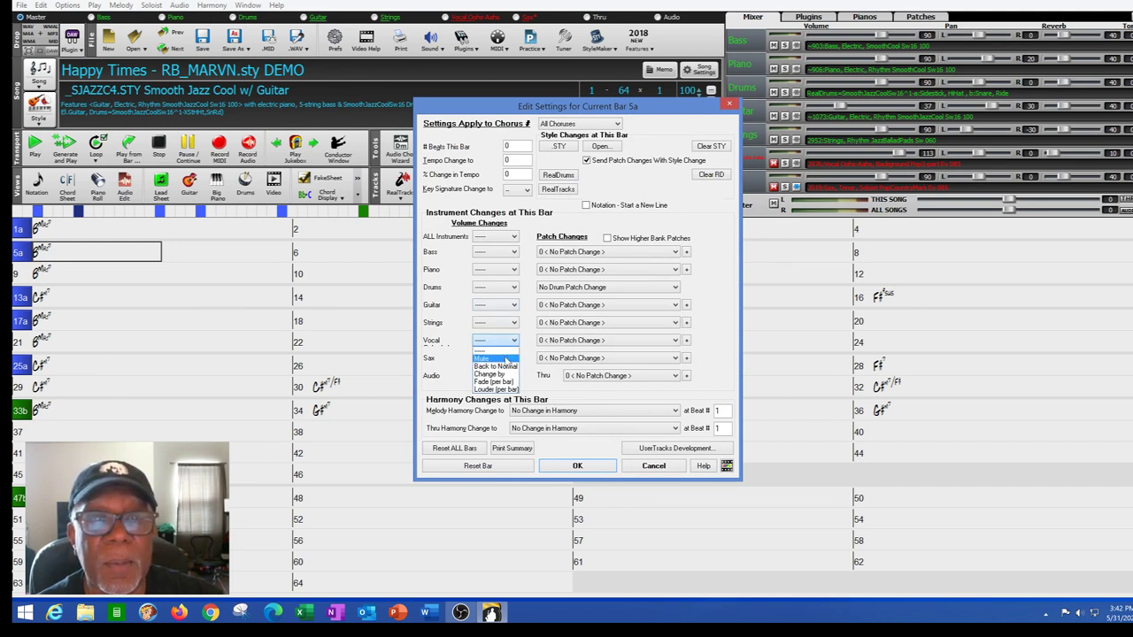
pyautogui.click(495, 359)
pyautogui.click(515, 359)
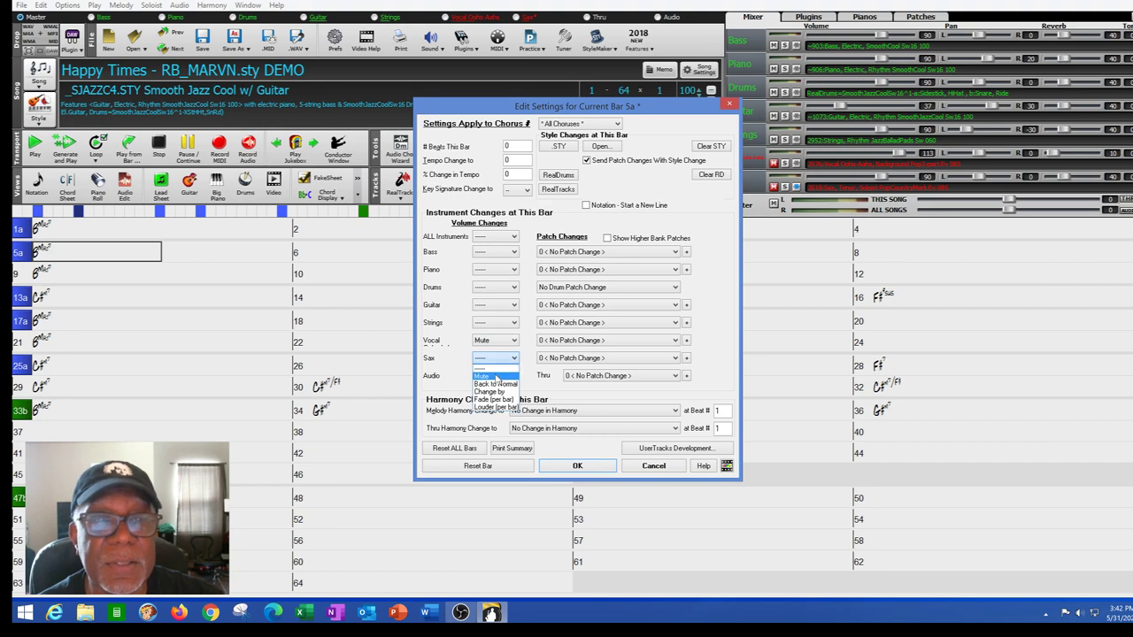
pyautogui.click(496, 377)
pyautogui.click(560, 461)
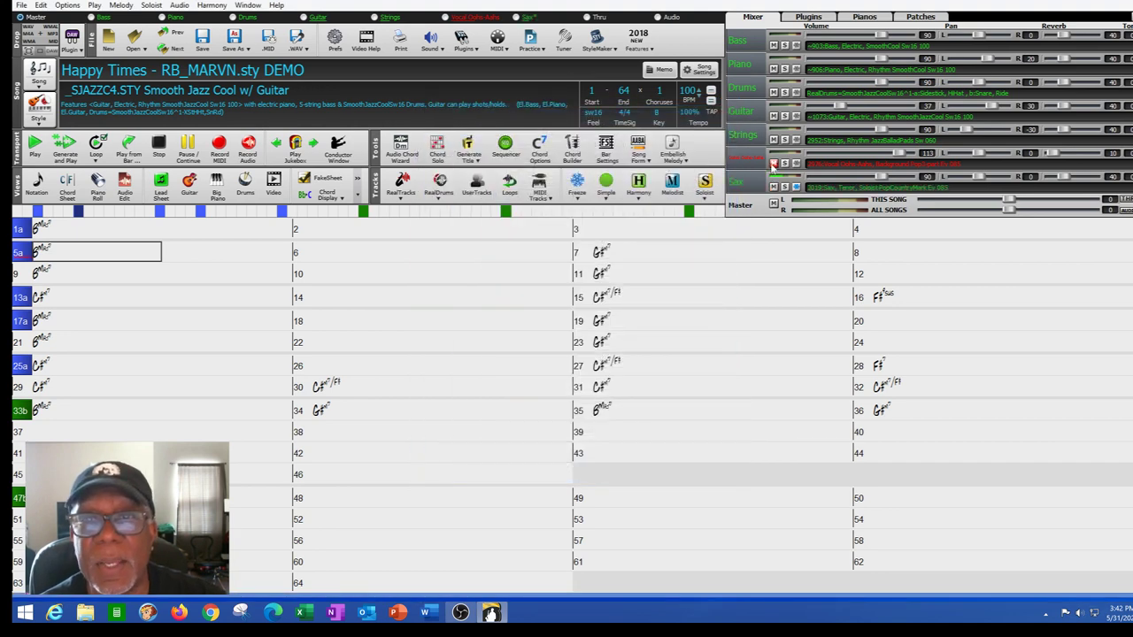
# Step: Play the song from bar 1 with the Vocal Oohs-Ahhs and Sax tracks unmuted, and stop playback
pyautogui.click(62, 232)
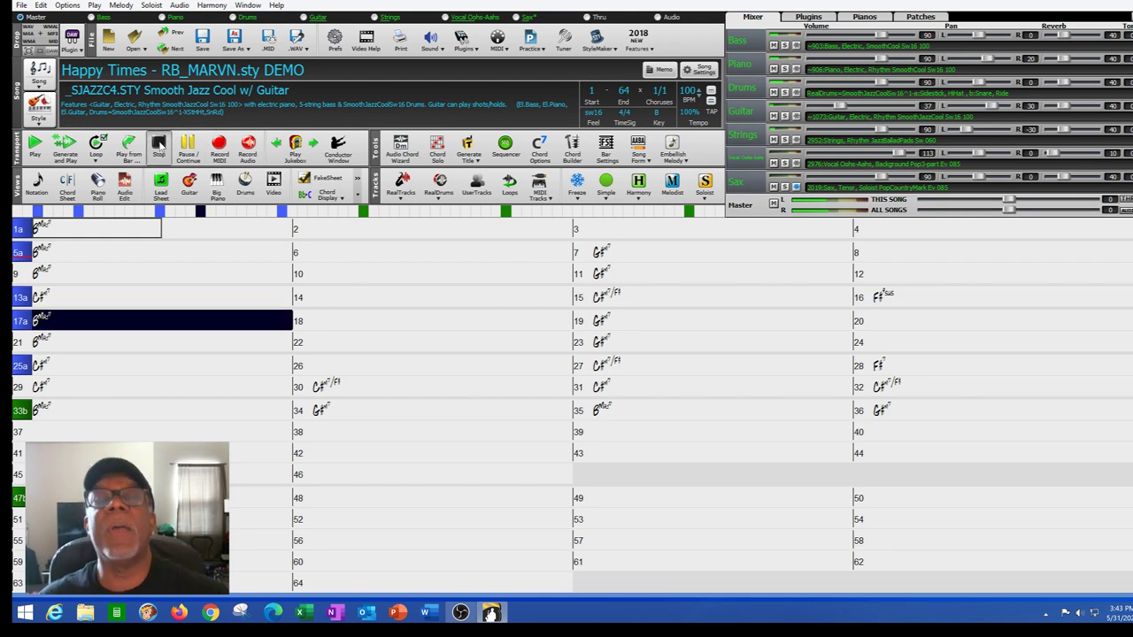
pyautogui.click(160, 144)
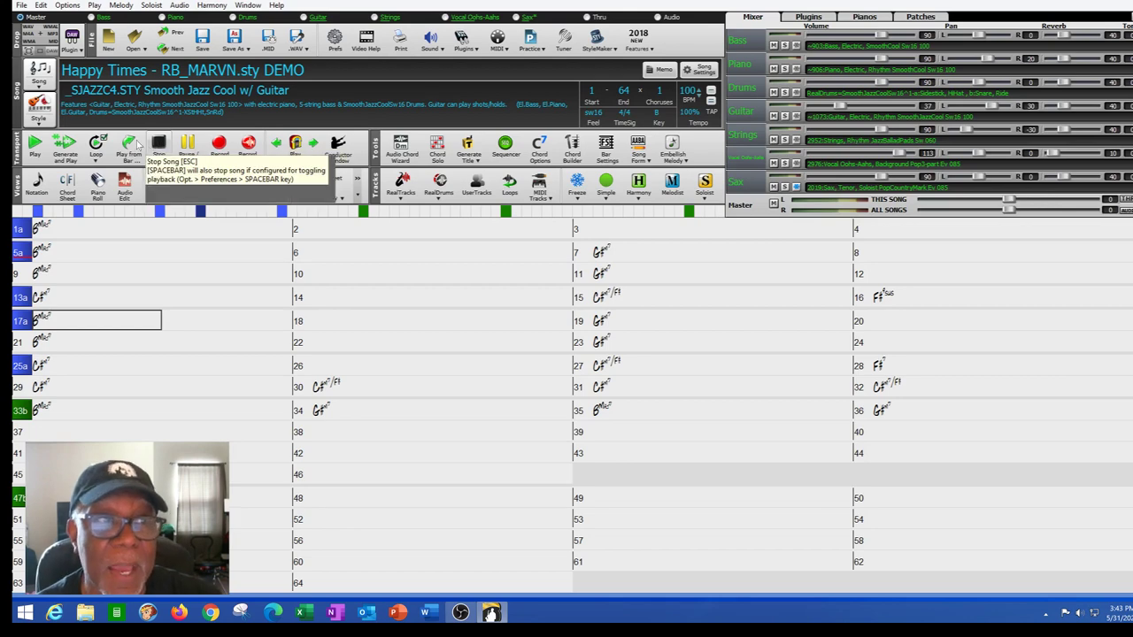
# Step: Search the style picker's song titles for "tell it like" and set the style filters from Tell It Like It Is by Aaron Neville
pyautogui.click(43, 122)
pyautogui.click(71, 138)
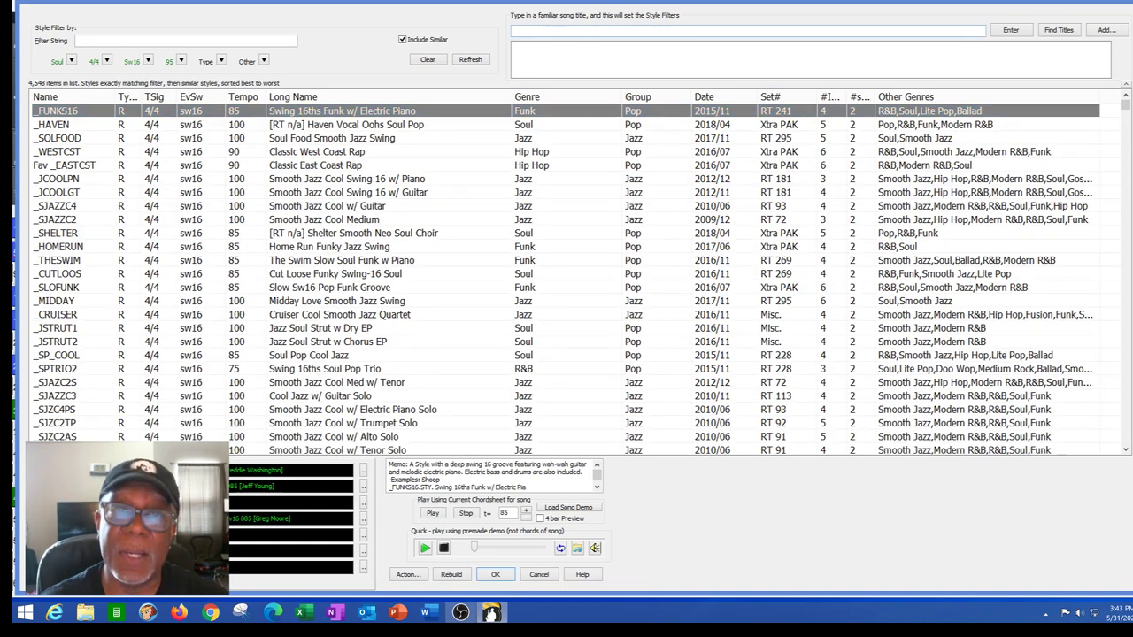
pyautogui.write('tell it ki')
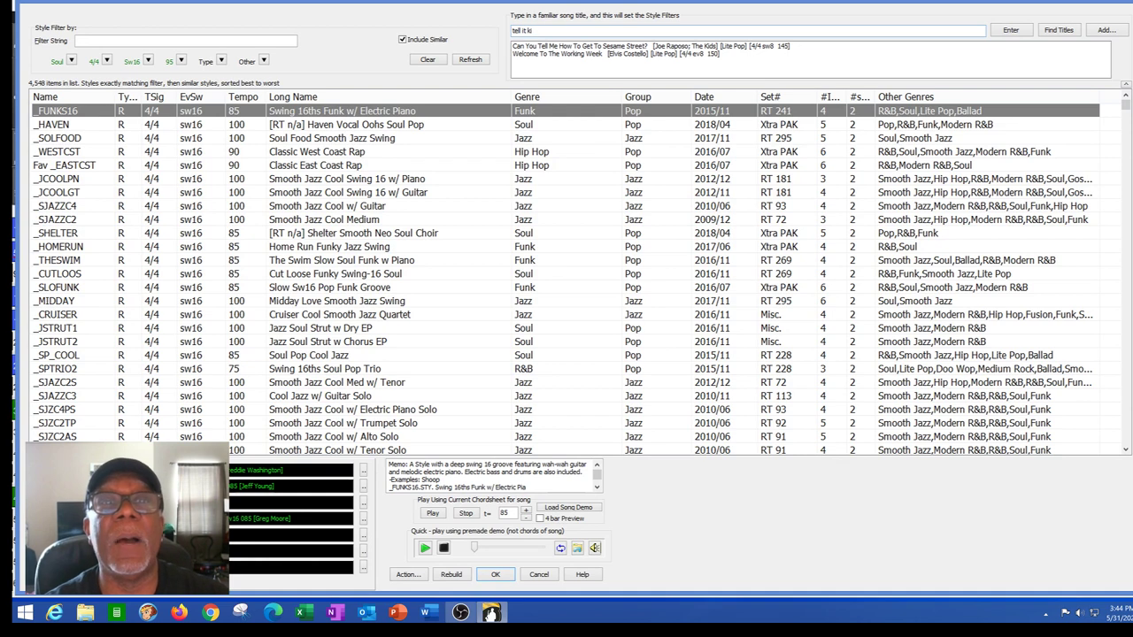
pyautogui.press('BackSpace')
pyautogui.press('BackSpace')
pyautogui.write('i')
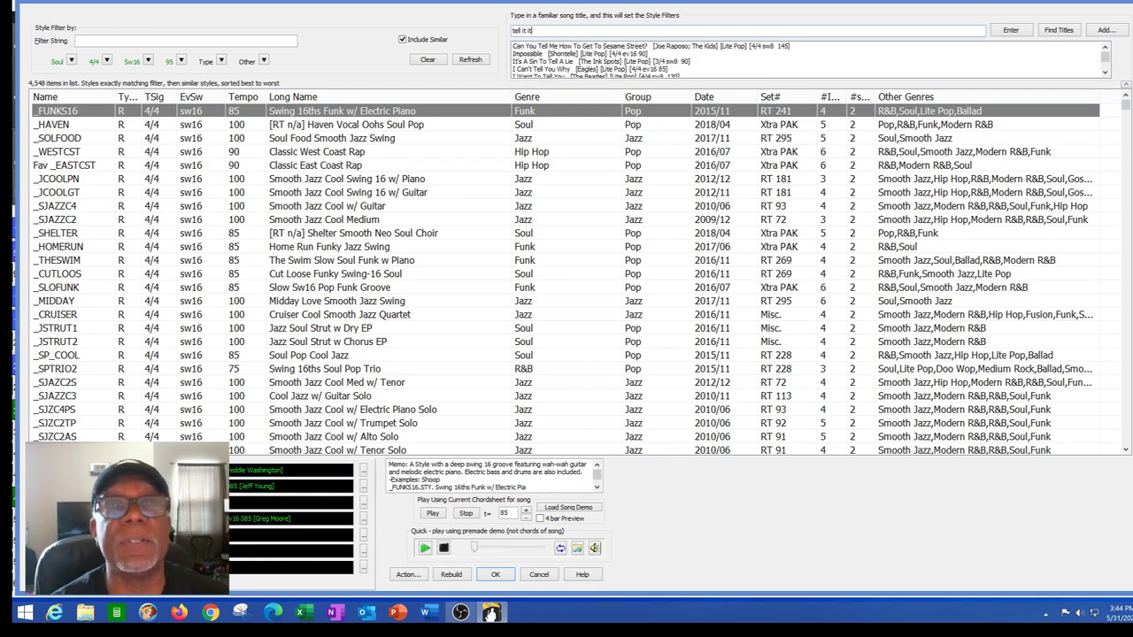
pyautogui.write('s')
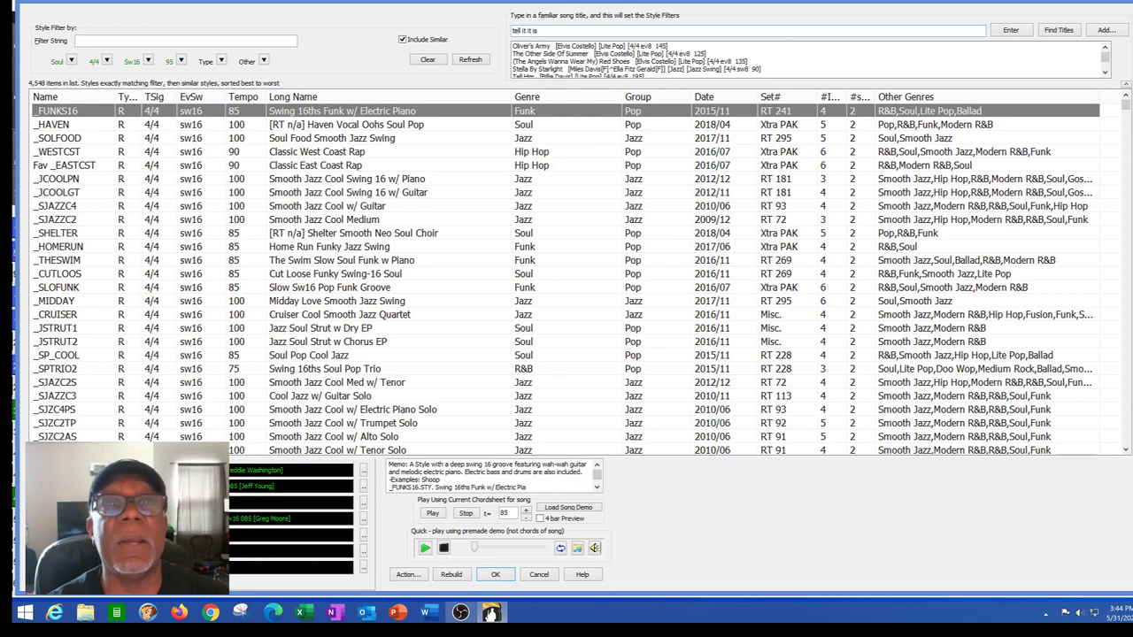
pyautogui.press('BackSpace')
pyautogui.press('BackSpace')
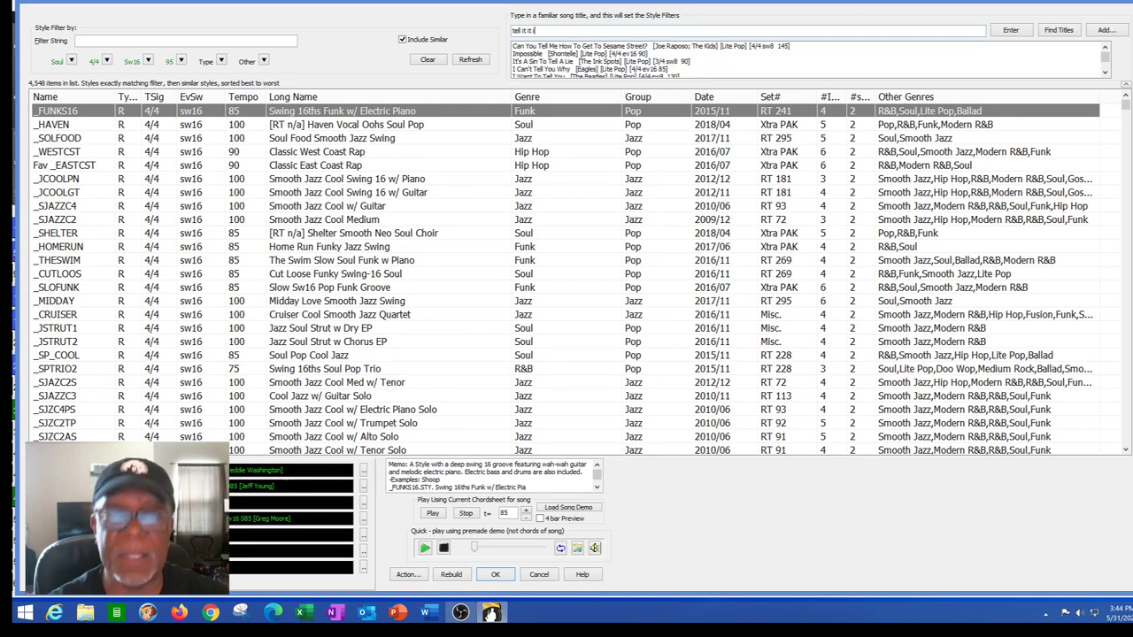
pyautogui.write('lige')
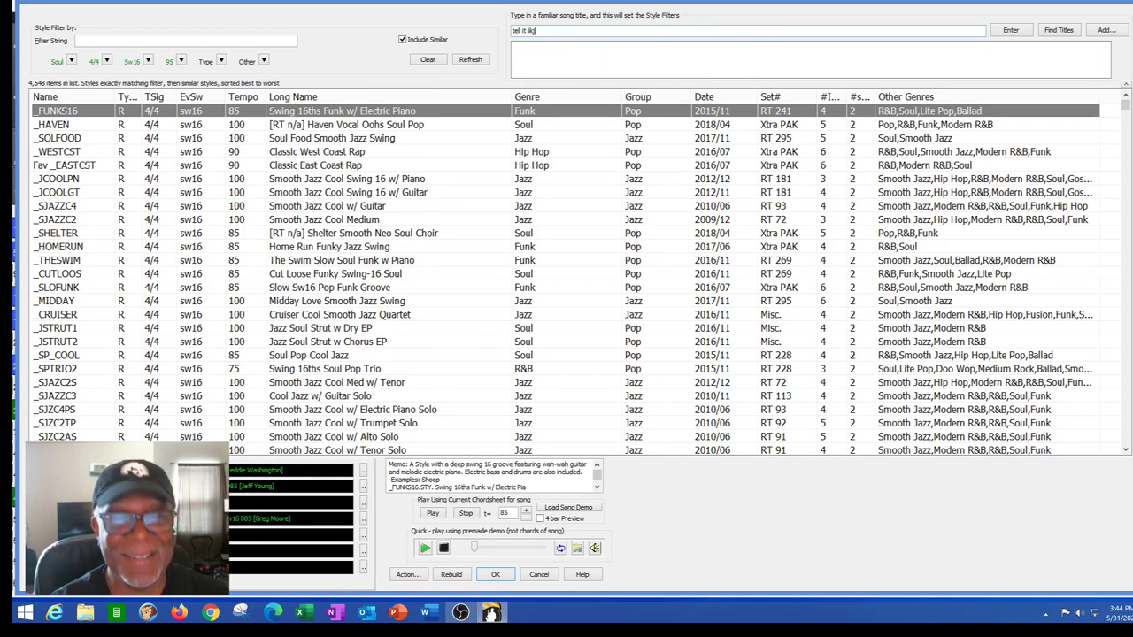
pyautogui.press('BackSpace')
pyautogui.press('BackSpace')
pyautogui.write('ke')
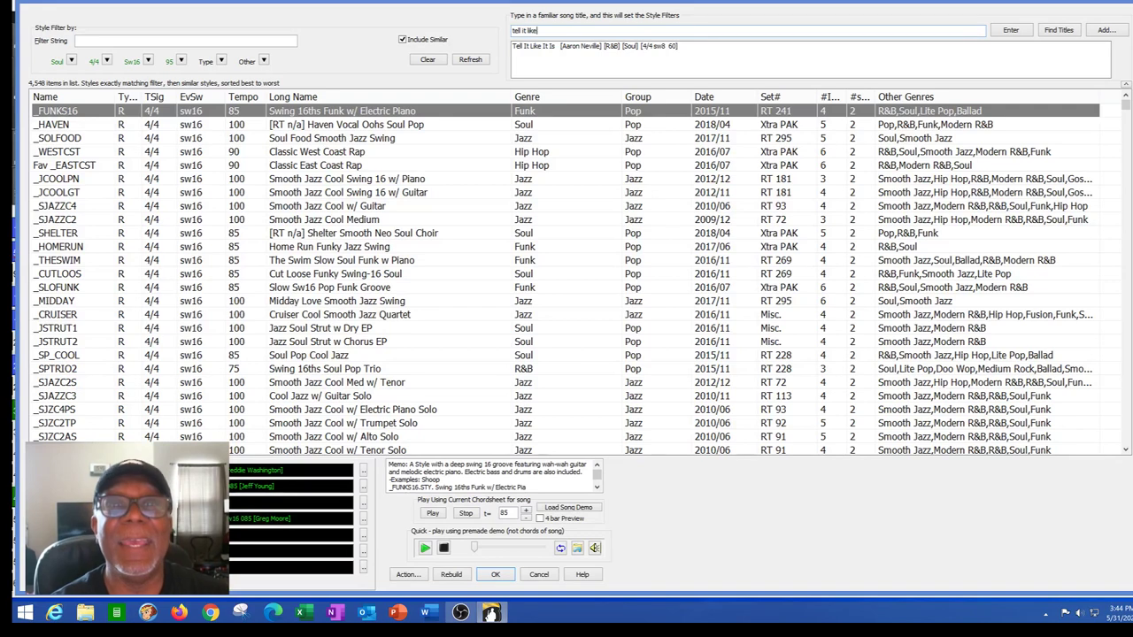
pyautogui.click(618, 51)
pyautogui.click(1014, 31)
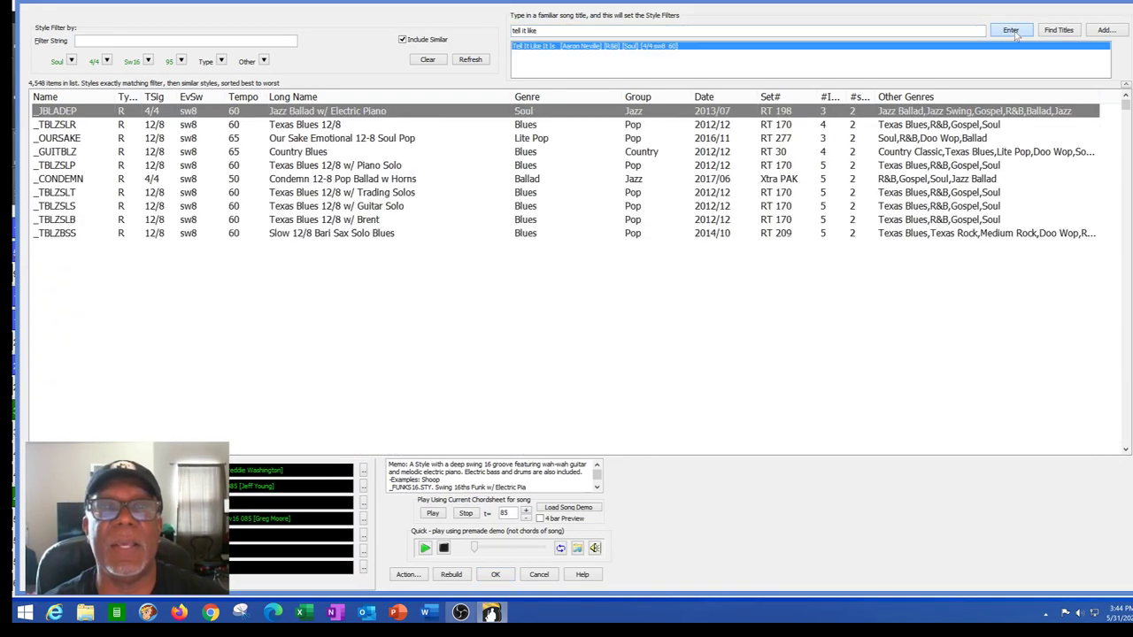